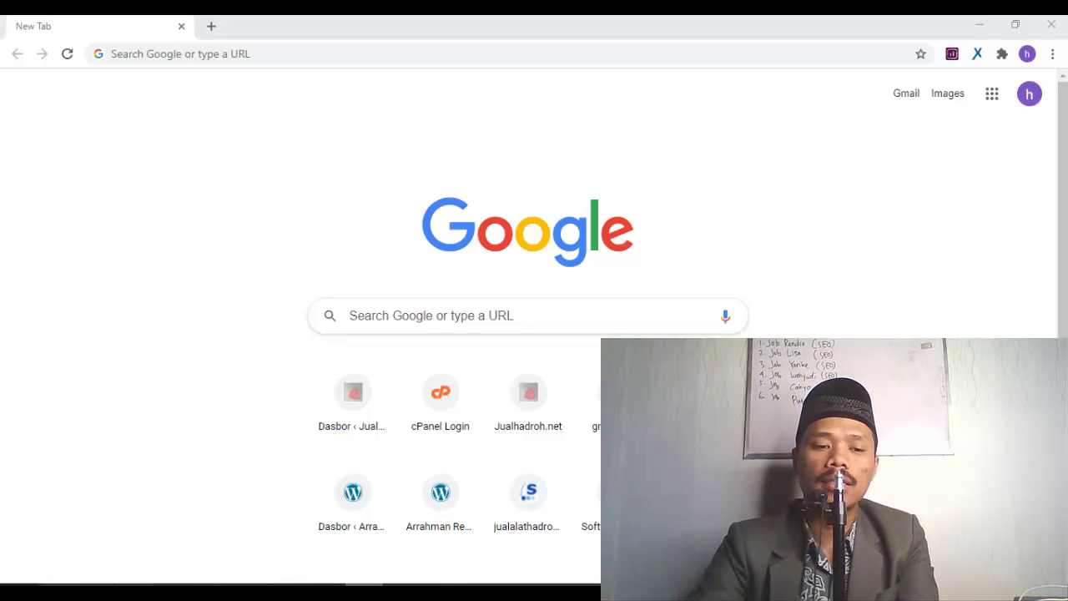
pyautogui.press('super')
pyautogui.write('note')
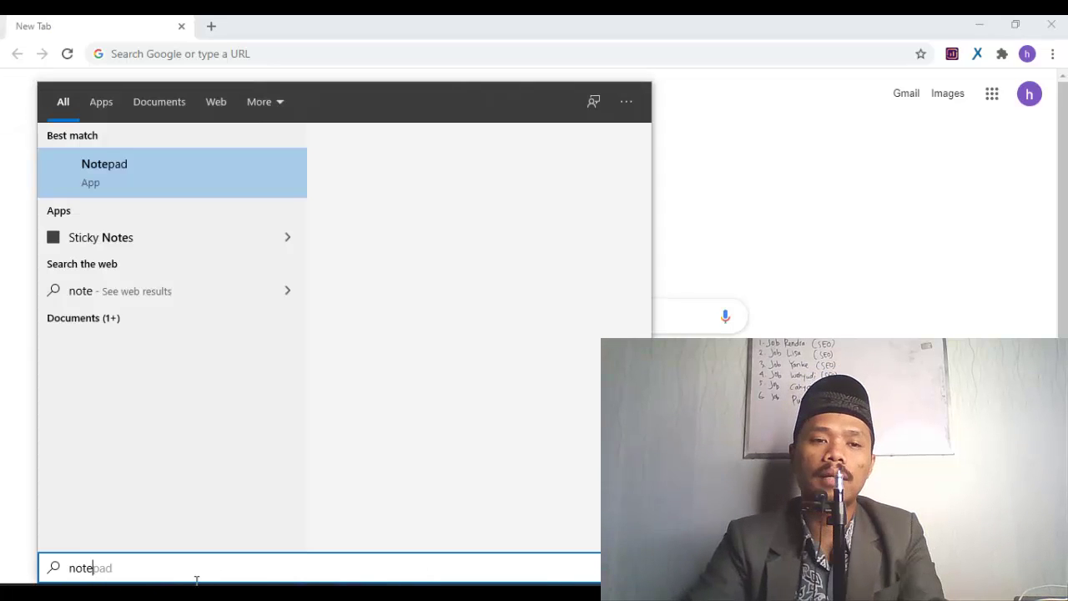
pyautogui.click(184, 188)
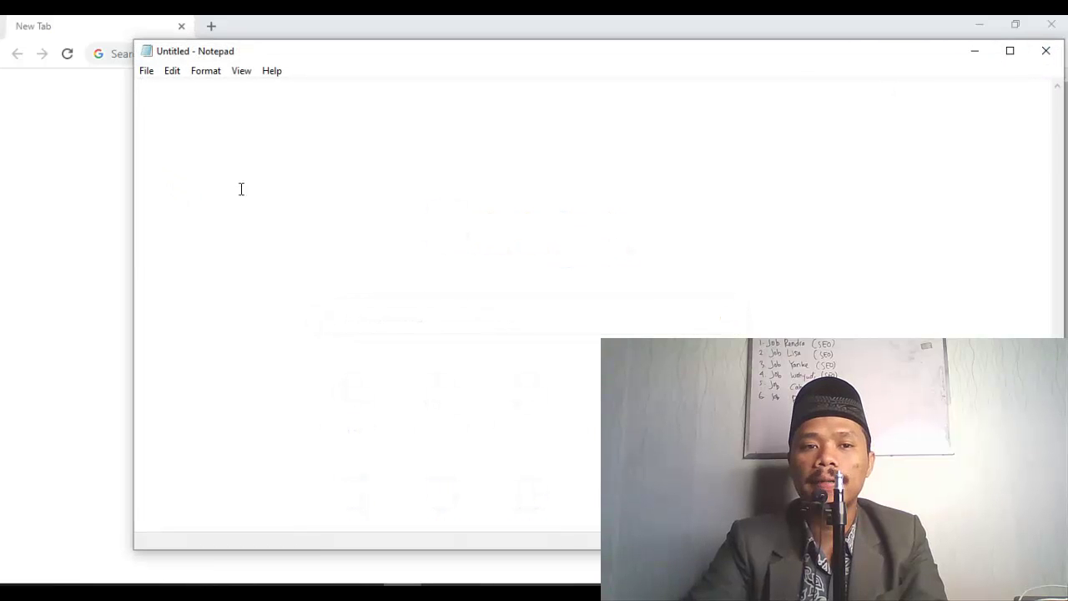
pyautogui.click(1044, 53)
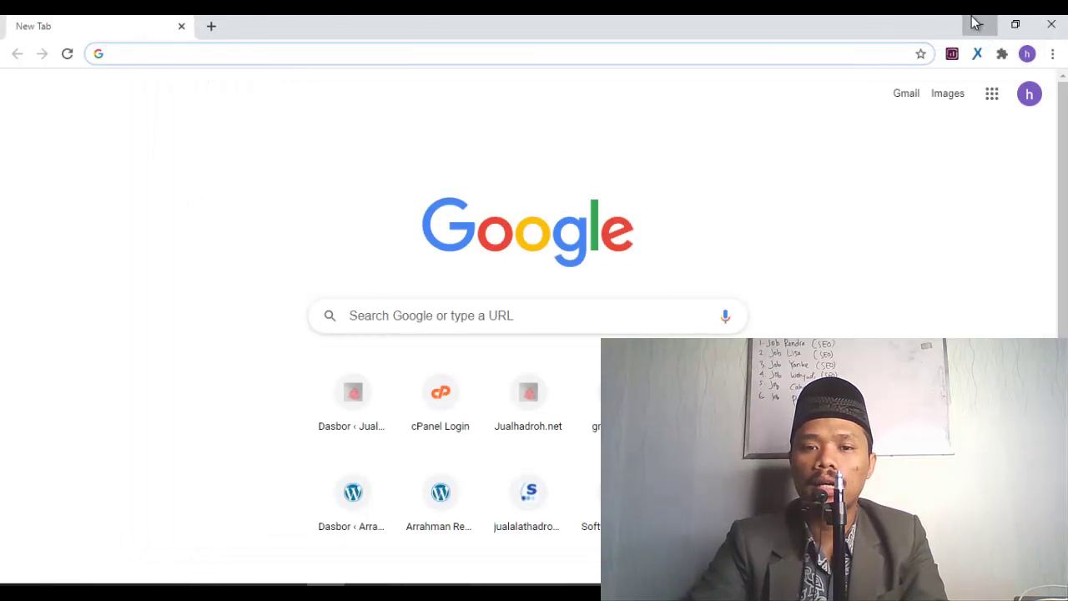
# Step: Minimize the current browser window and open the ACADEMIC Chrome profile from the desktop in a maximized window
pyautogui.click(976, 24)
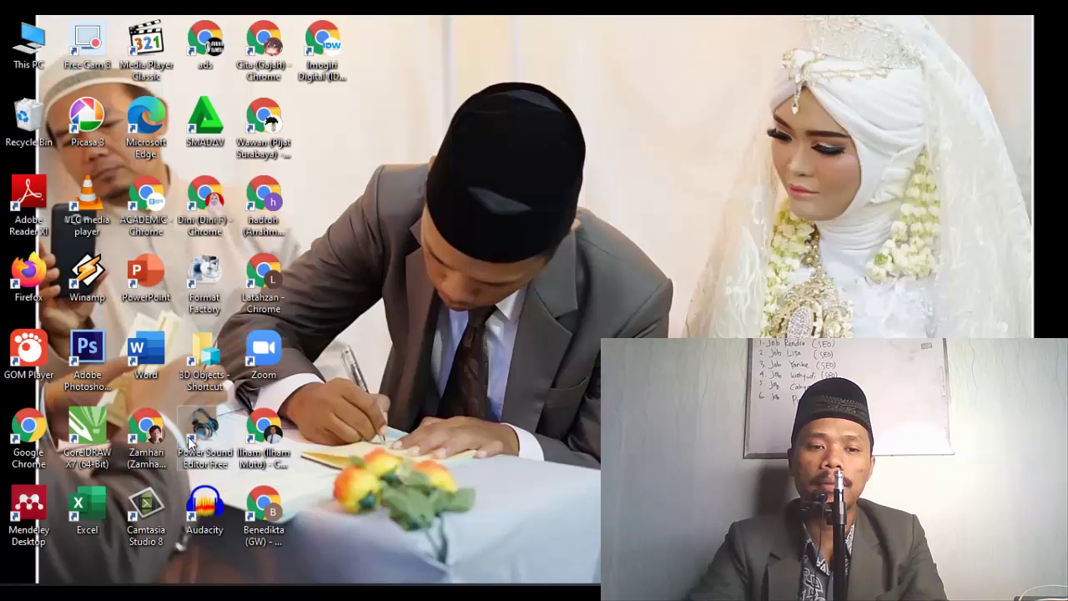
pyautogui.doubleClick(144, 193)
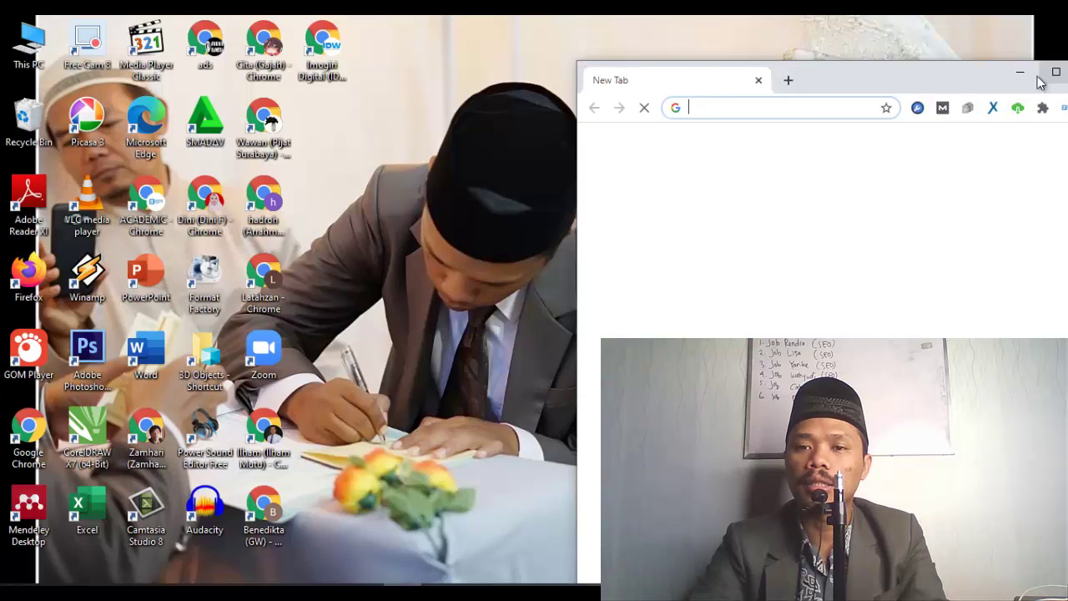
pyautogui.click(1042, 75)
# Step: Open a blank Notepad document and minimize its window
pyautogui.click(18, 583)
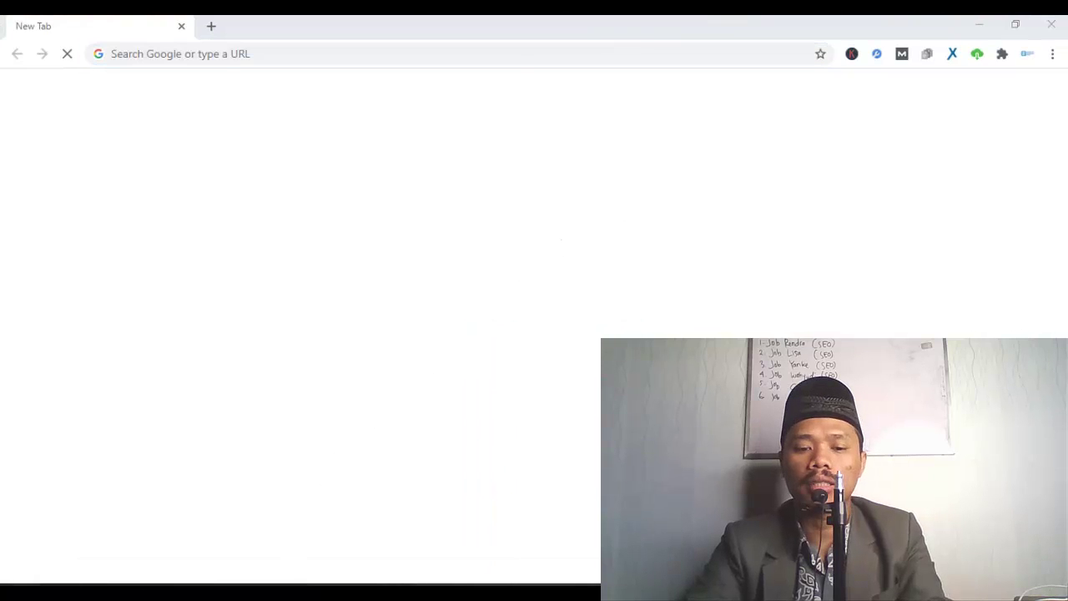
pyautogui.write('note')
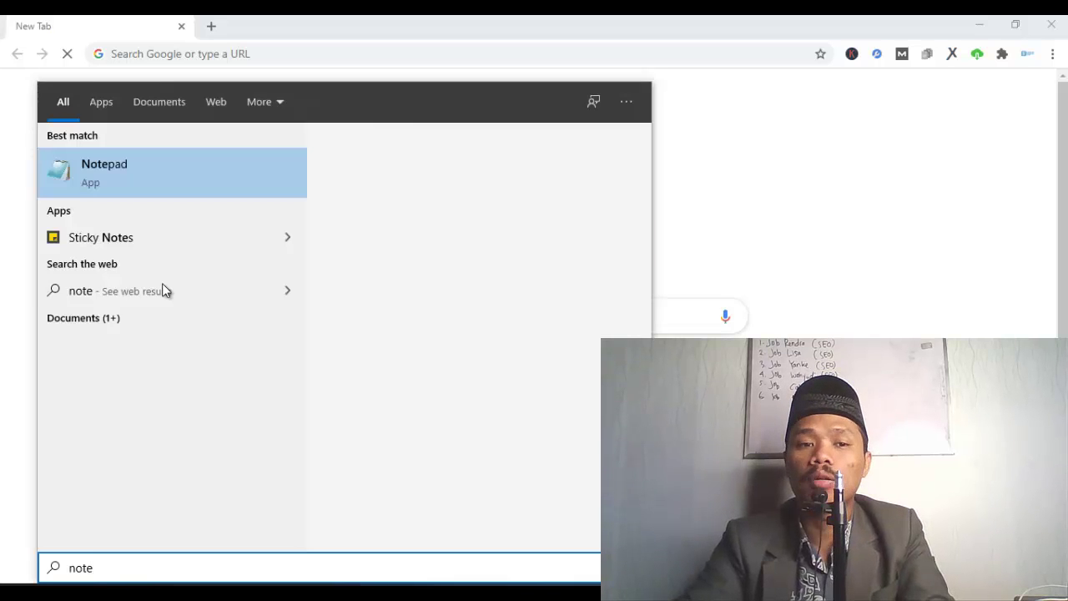
pyautogui.click(139, 194)
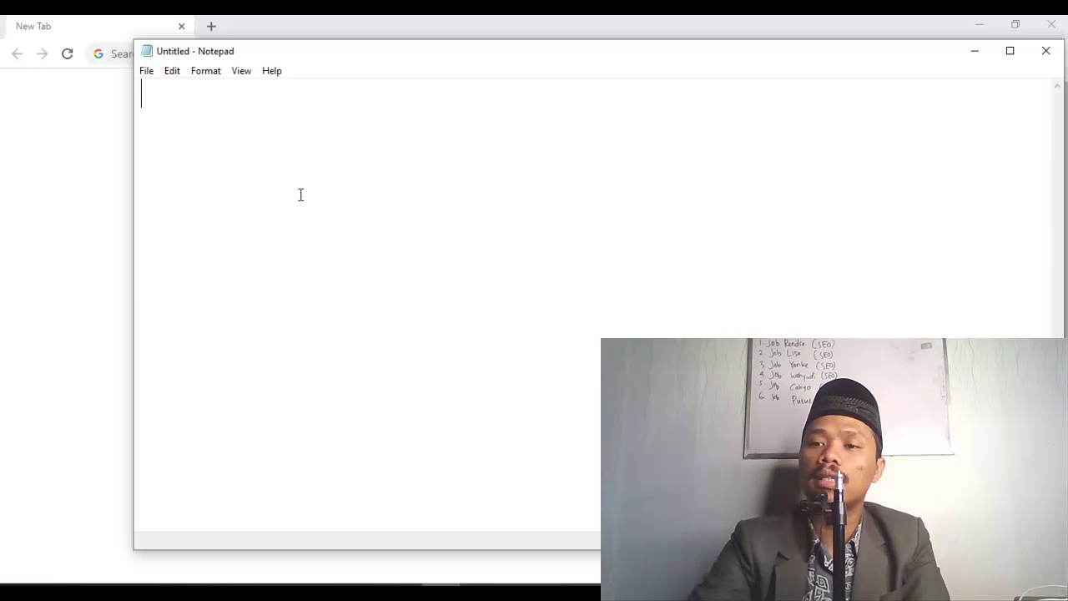
pyautogui.click(971, 55)
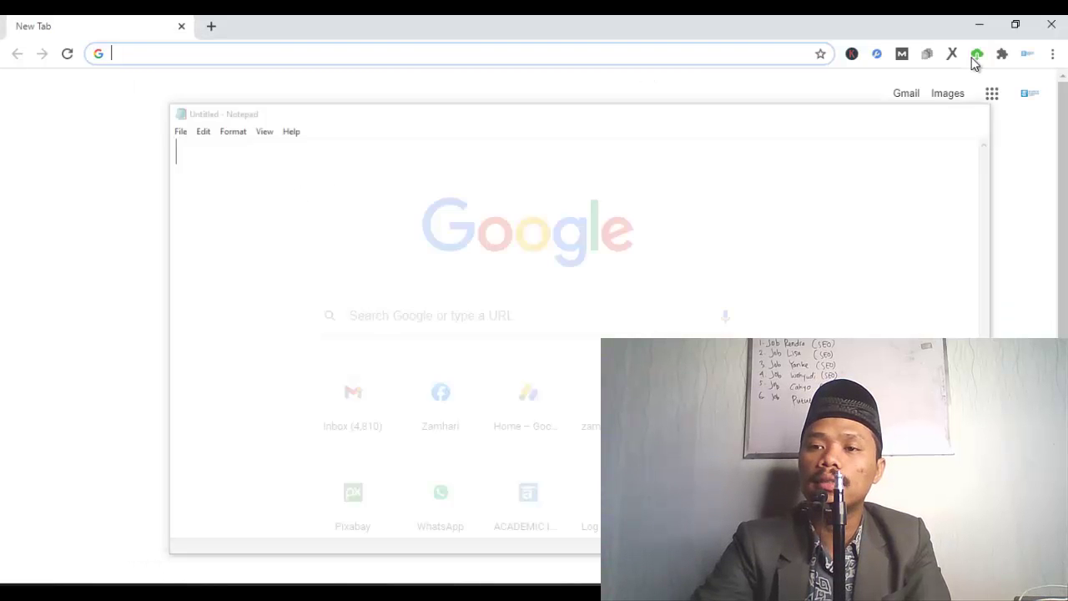
# Step: Search Google for "jasa penulis artikel jogja" in a new incognito window
pyautogui.click(1052, 55)
pyautogui.click(1001, 121)
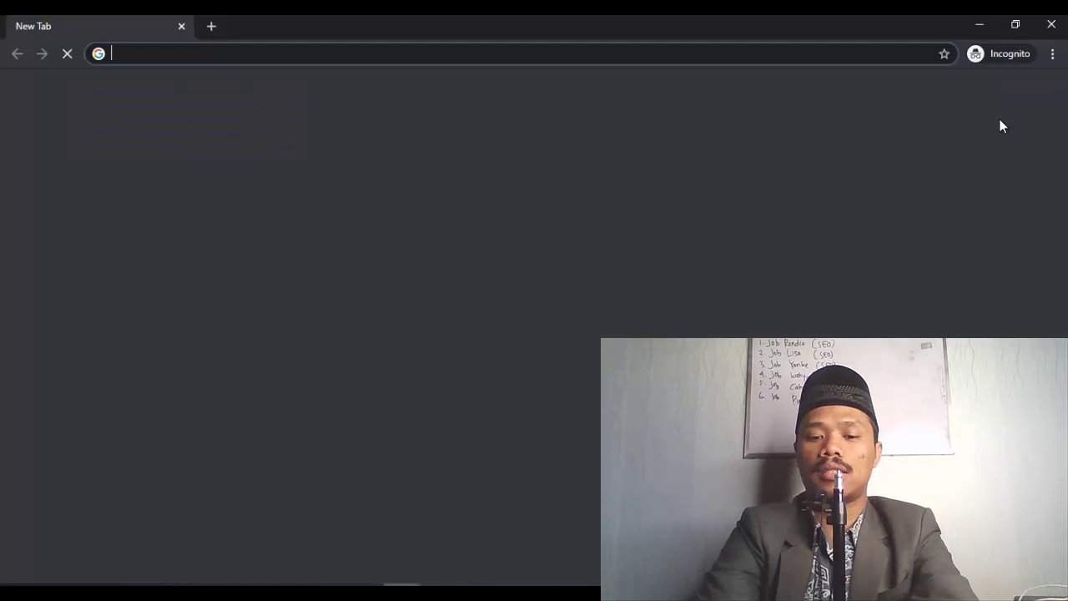
pyautogui.write('jasa penulis')
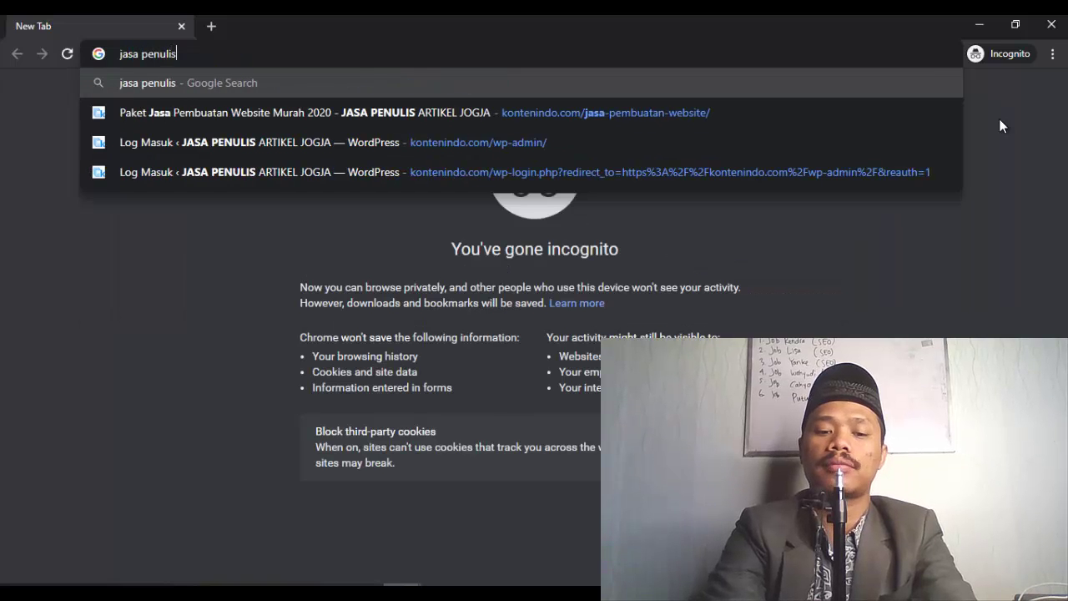
pyautogui.write(' artikel jo')
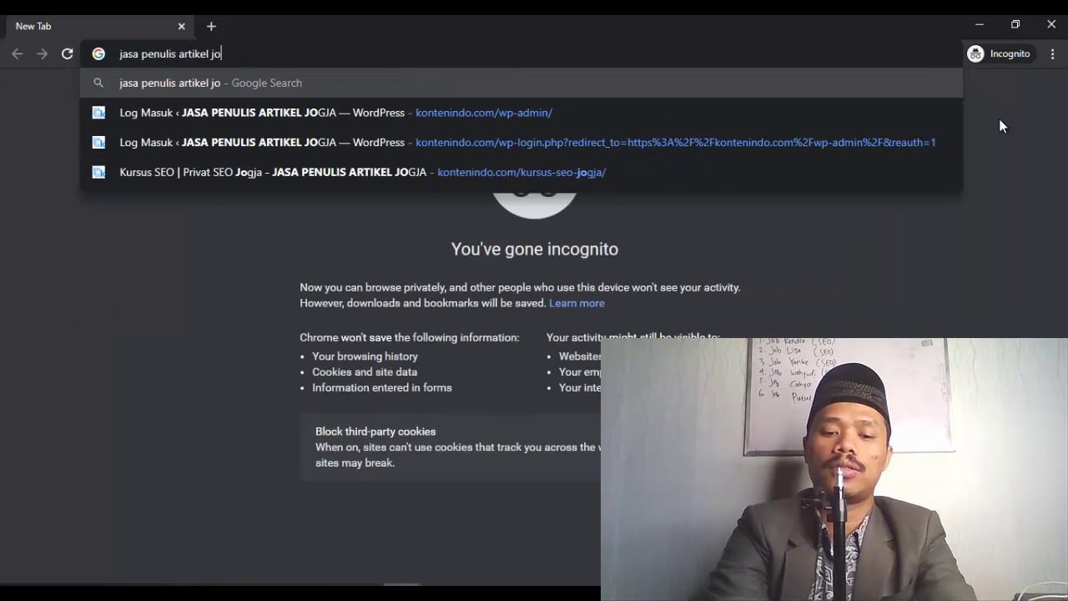
pyautogui.write('gja')
pyautogui.press('Return')
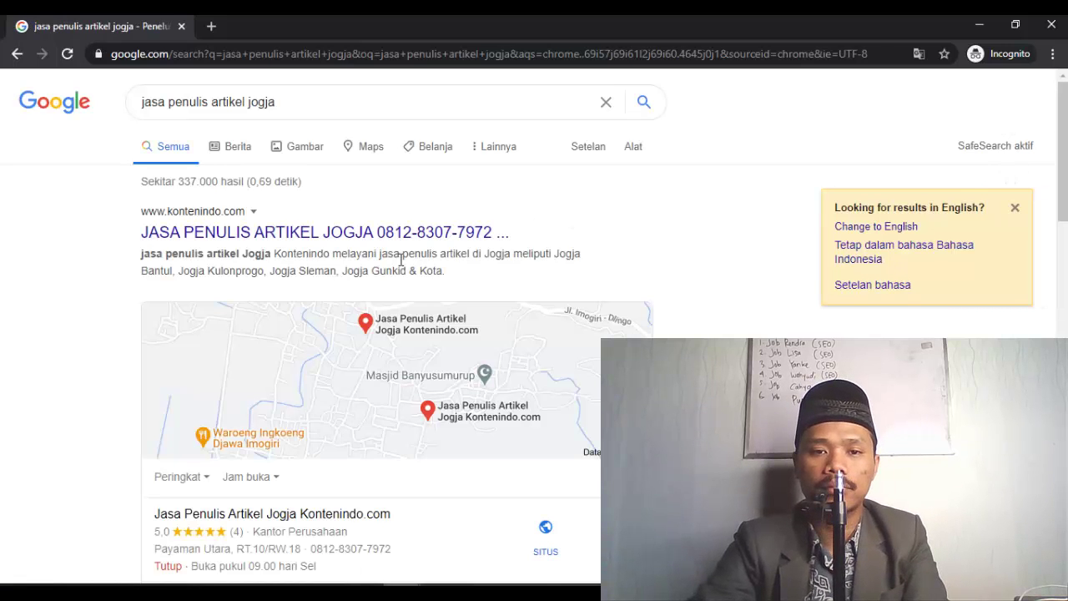
# Step: Examine the first page of search results, including the map listings and the ranked websites
pyautogui.scroll(-3, 402, 259)
pyautogui.scroll(-1, 409, 298)
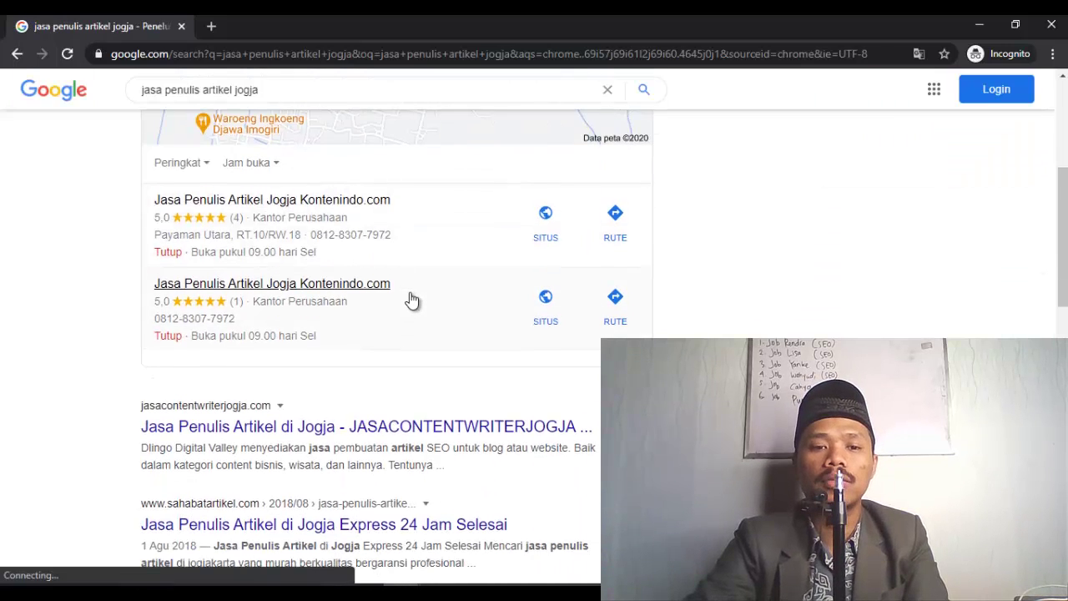
pyautogui.scroll(-3, 410, 298)
pyautogui.scroll(-2, 411, 294)
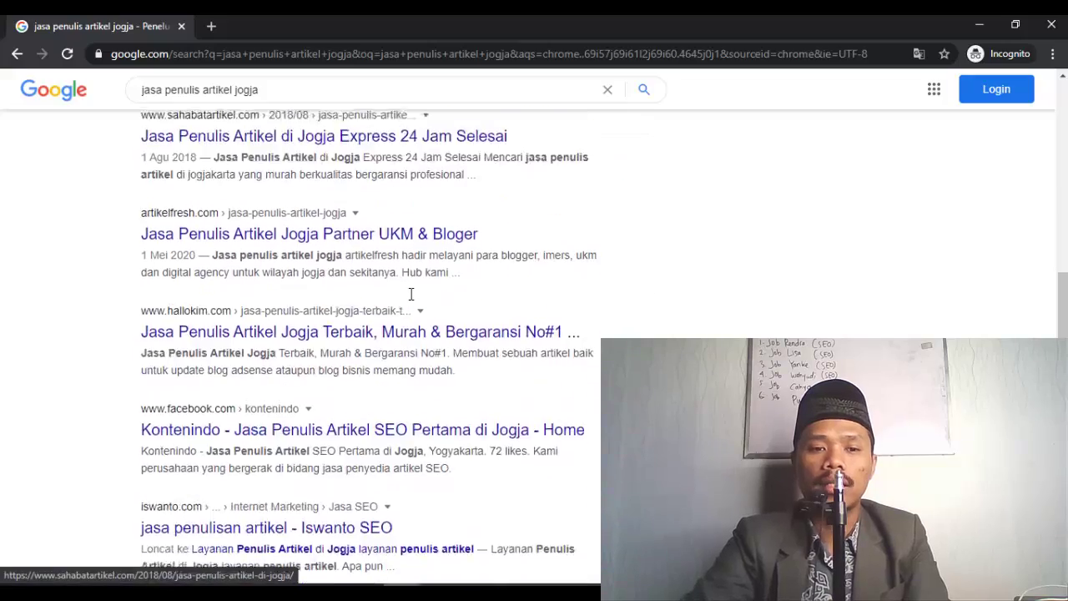
pyautogui.scroll(-5, 410, 294)
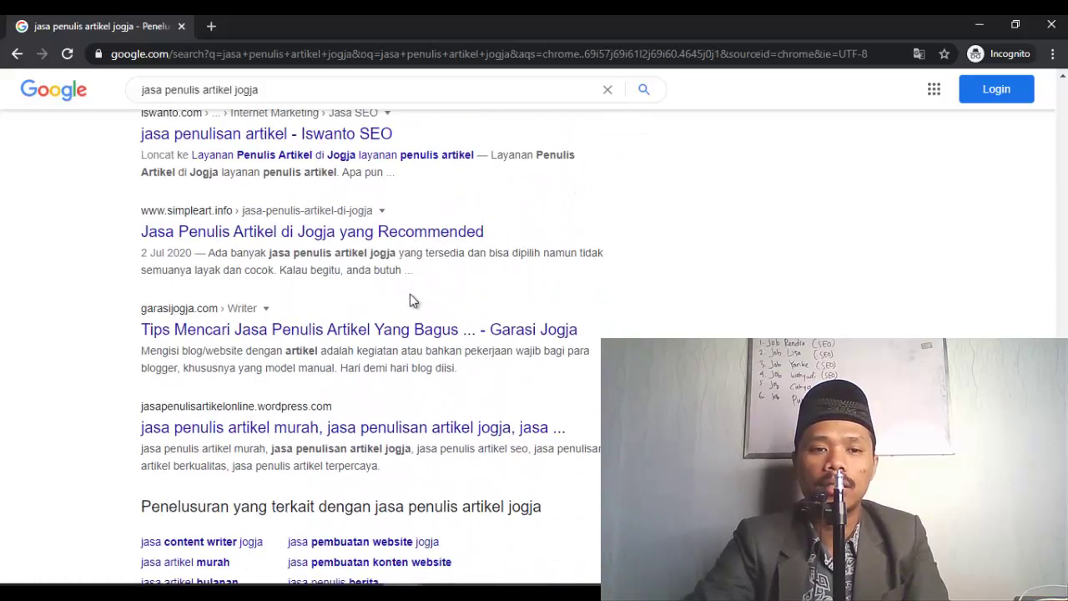
pyautogui.scroll(10, 410, 295)
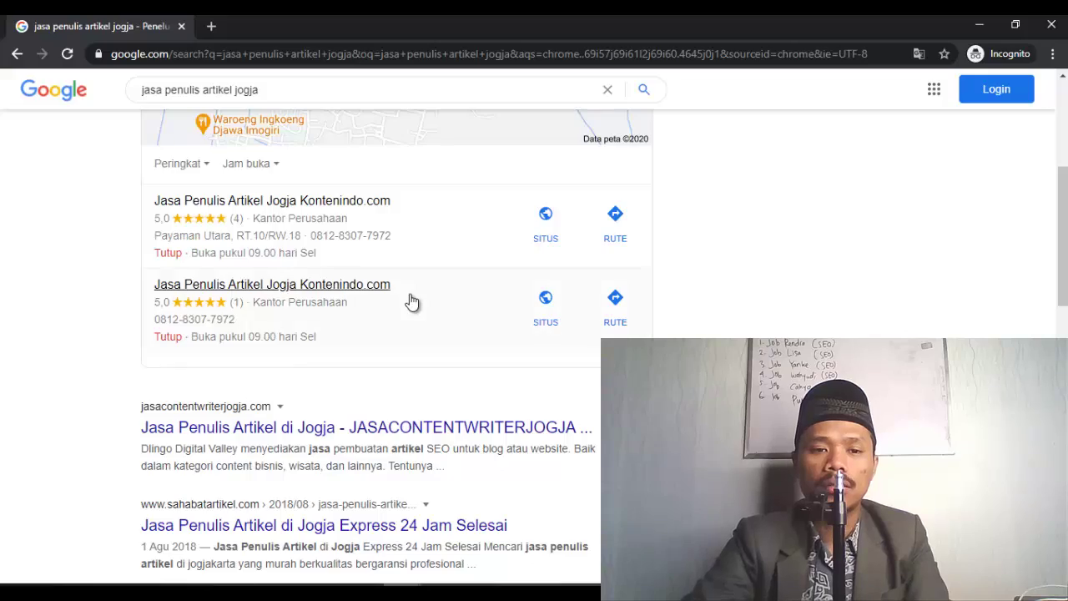
# Step: Open the Kontenindo Facebook page result in a new tab, copy its address, and close that tab
pyautogui.scroll(-5, 411, 300)
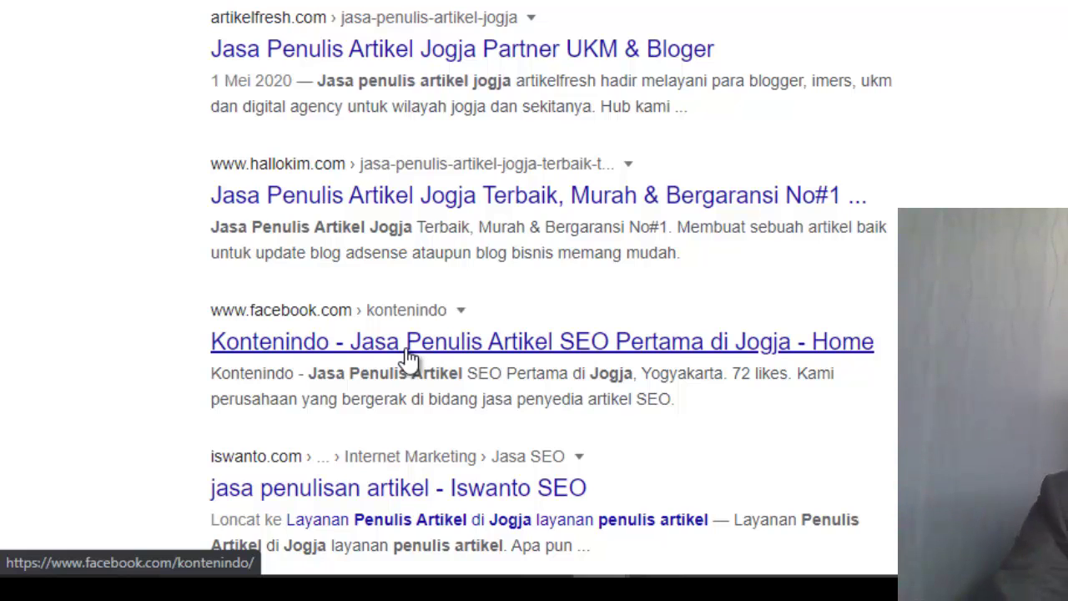
pyautogui.rightClick(401, 356)
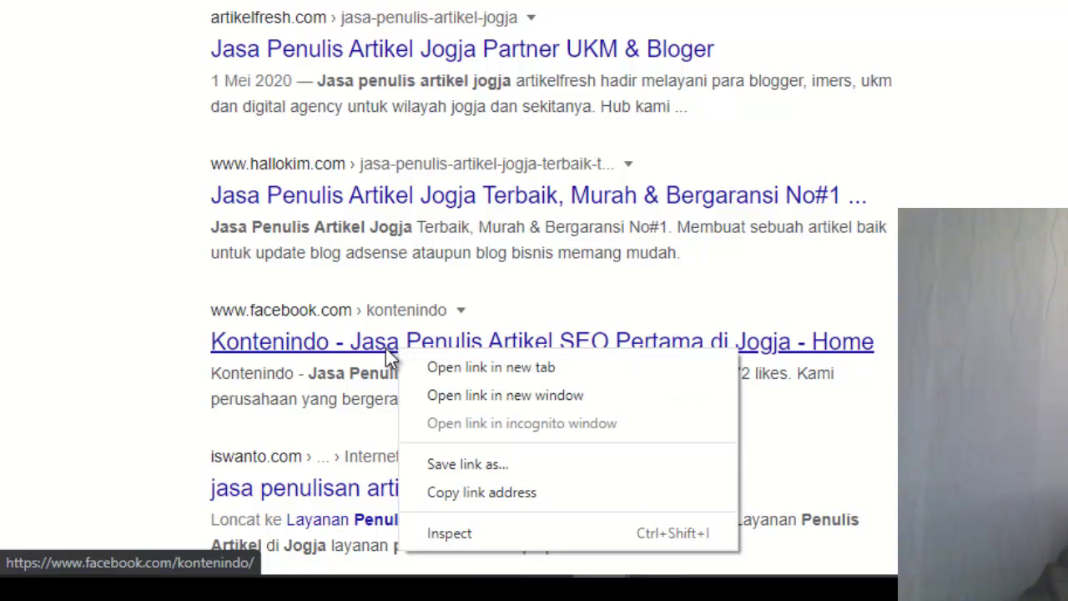
pyautogui.click(470, 367)
pyautogui.click(284, 19)
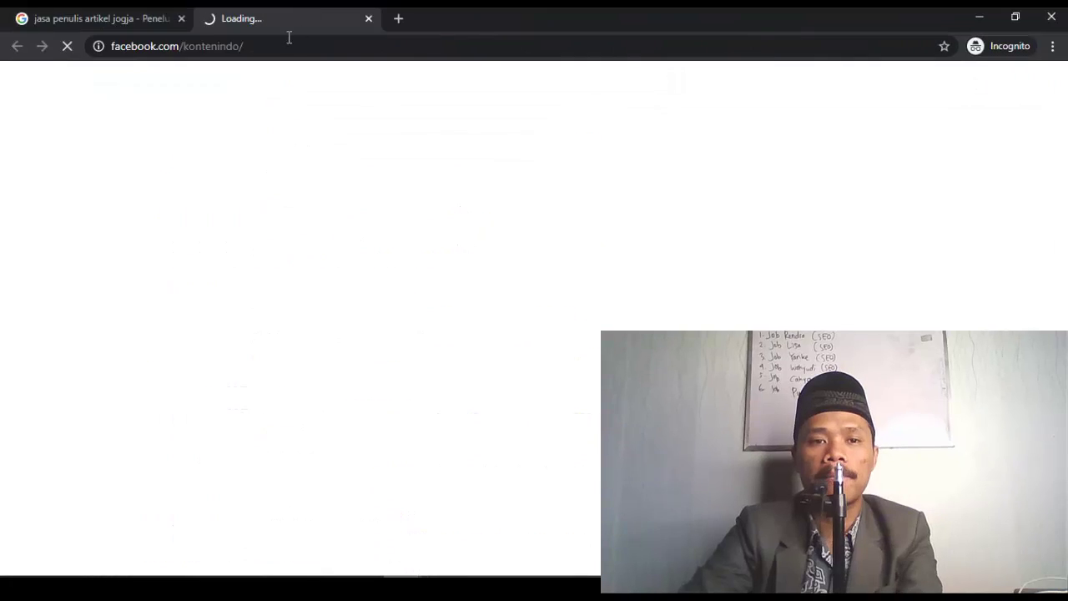
pyautogui.click(284, 38)
pyautogui.hotkey('ctrl', 'c')
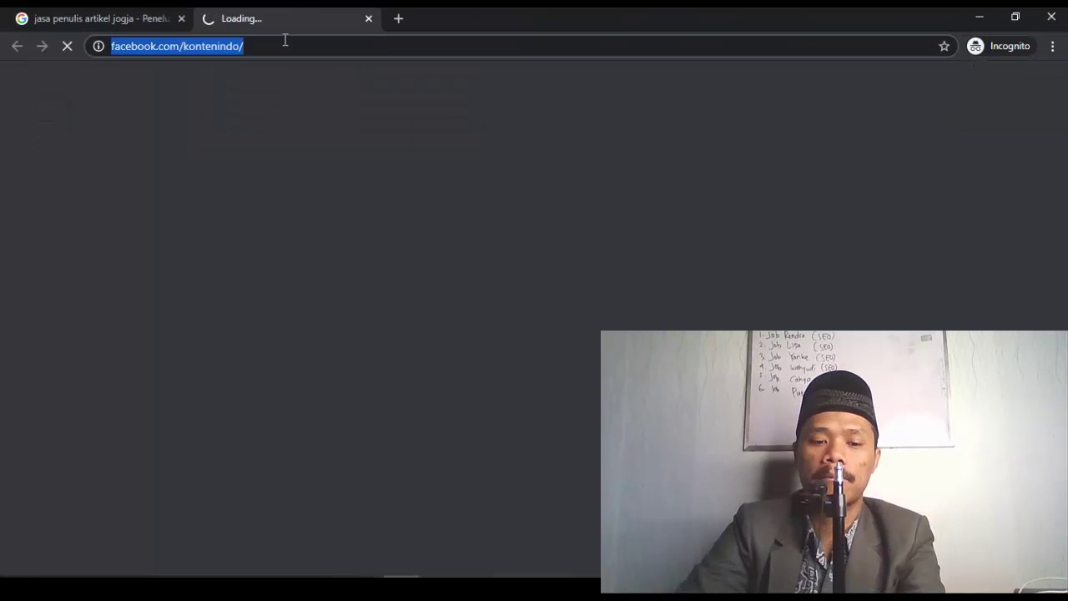
pyautogui.click(367, 18)
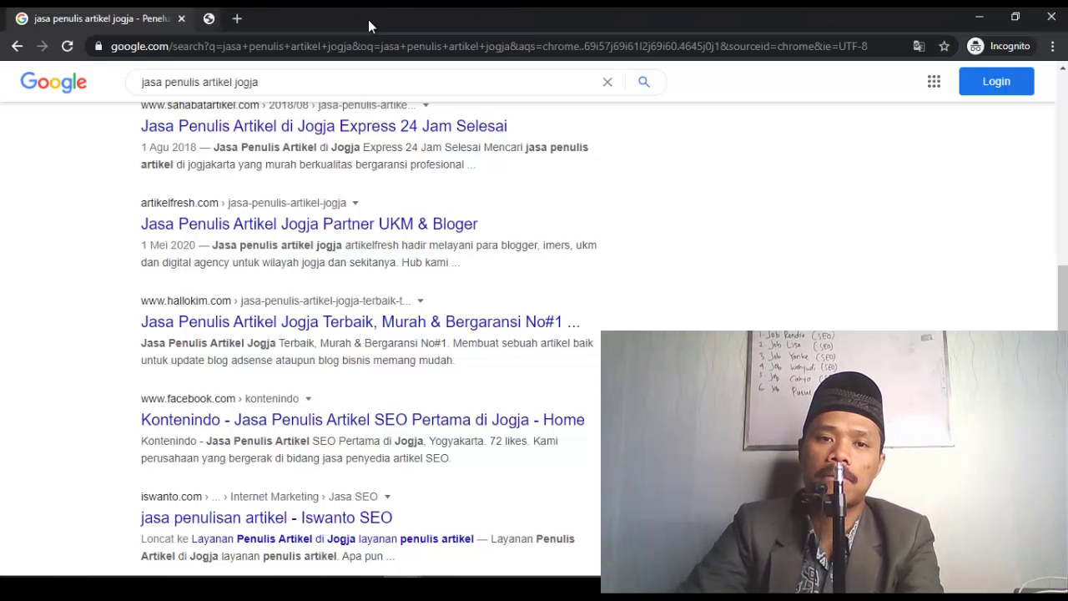
# Step: Minimize the incognito window and load the copied Kontenindo Facebook address in a new tab of the regular browser window
pyautogui.click(979, 17)
pyautogui.click(209, 18)
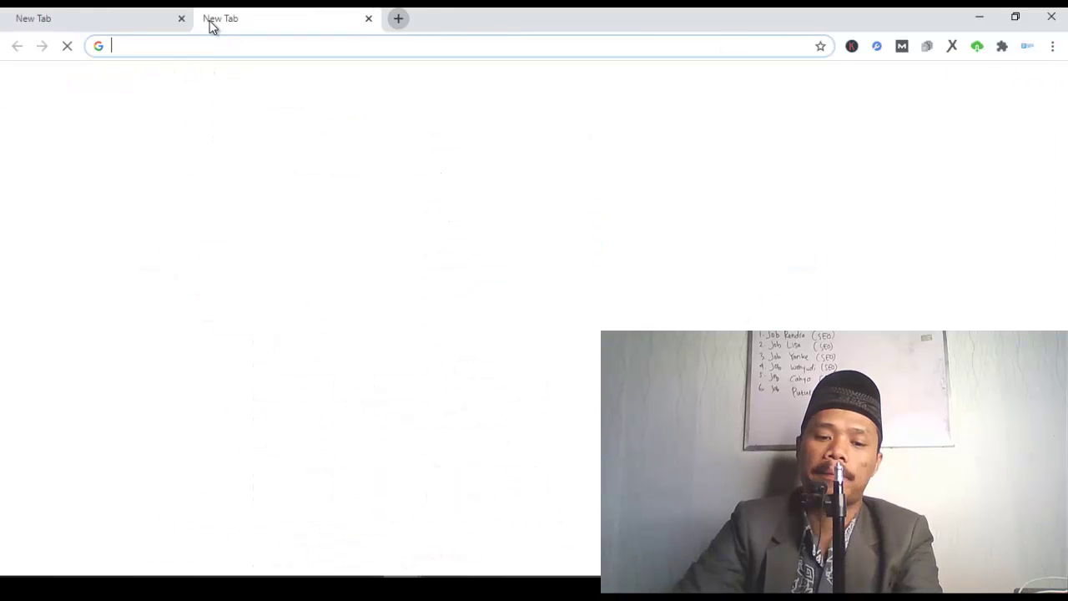
pyautogui.hotkey('ctrl', 'v')
pyautogui.press('Return')
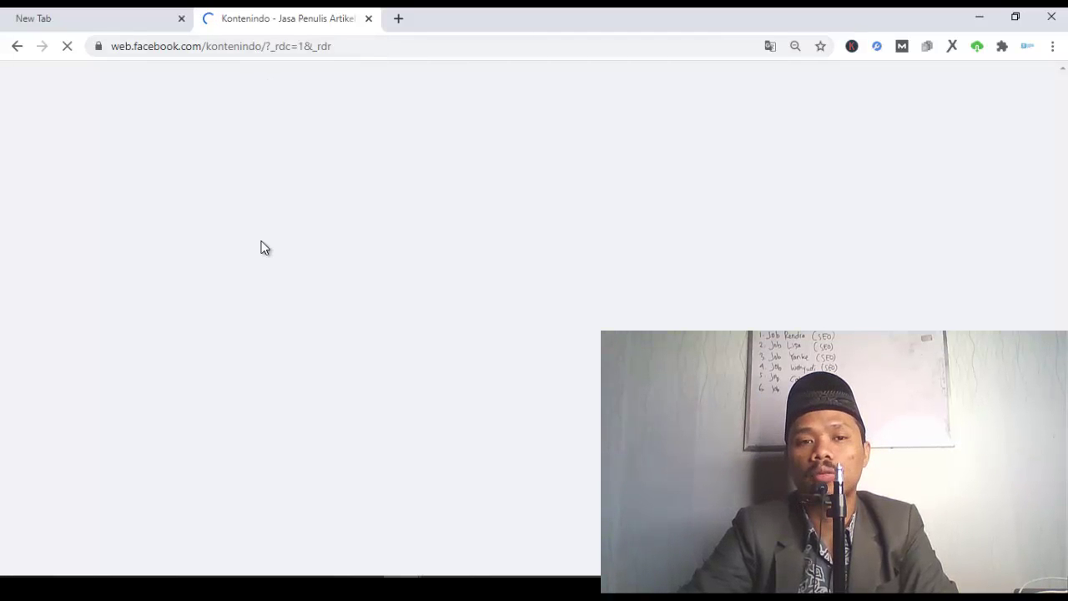
pyautogui.click(138, 15)
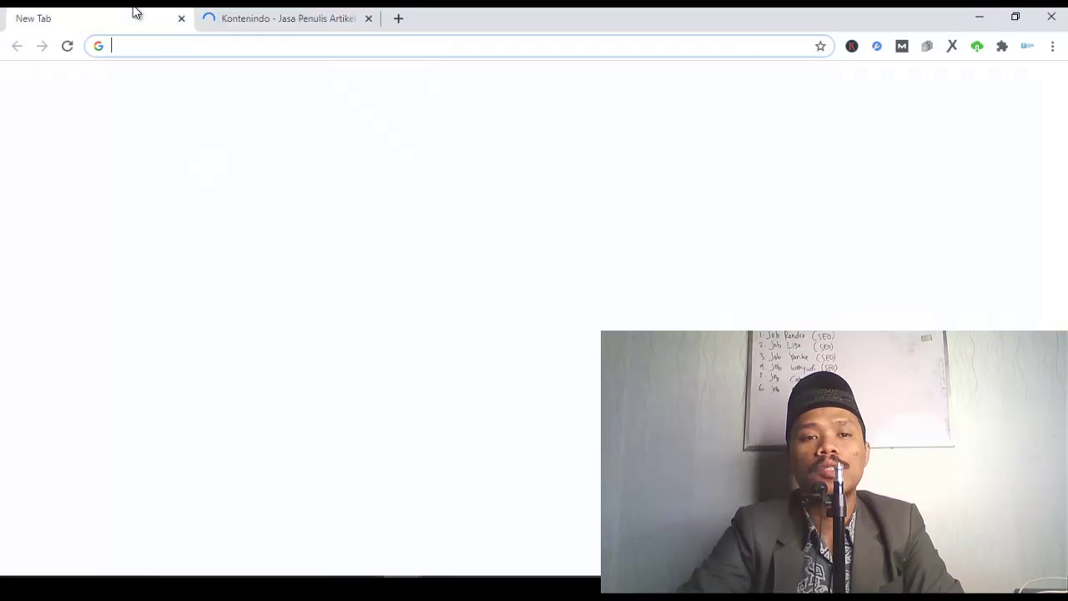
pyautogui.click(277, 12)
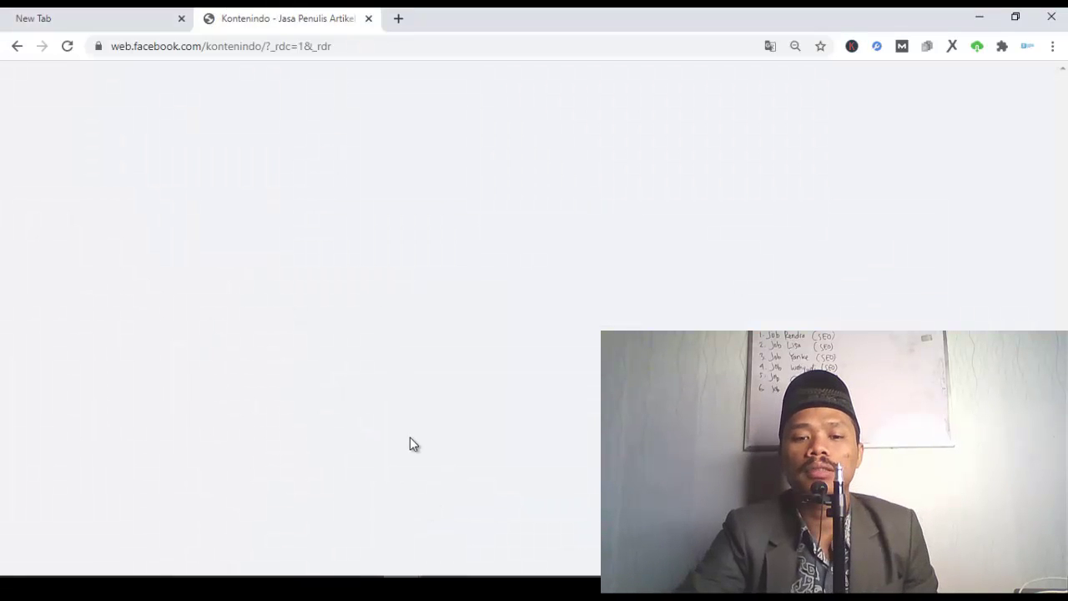
pyautogui.click(442, 587)
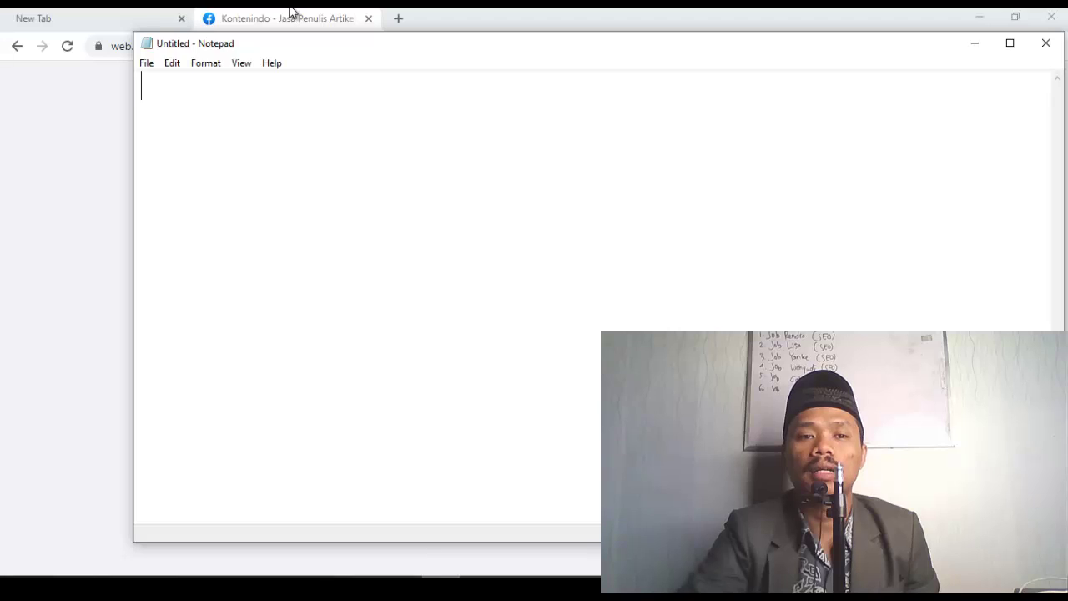
pyautogui.click(292, 12)
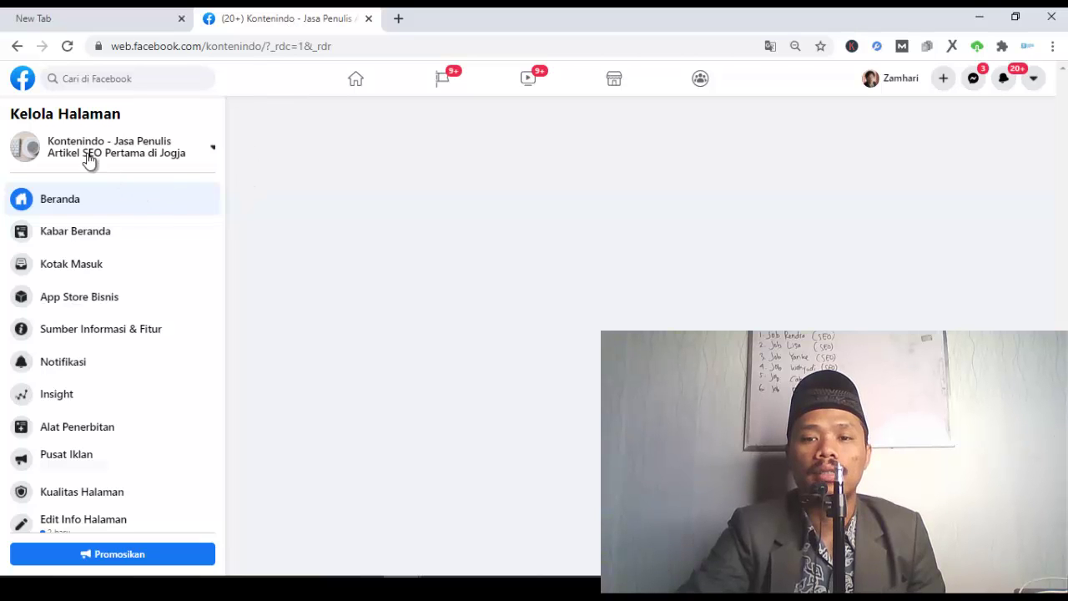
# Step: Examine the Kontenindo Facebook page, highlighting the keyword "Jasa Penulis Artikel SEO" in its name and viewing its home sections
pyautogui.scroll(-1, 297, 248)
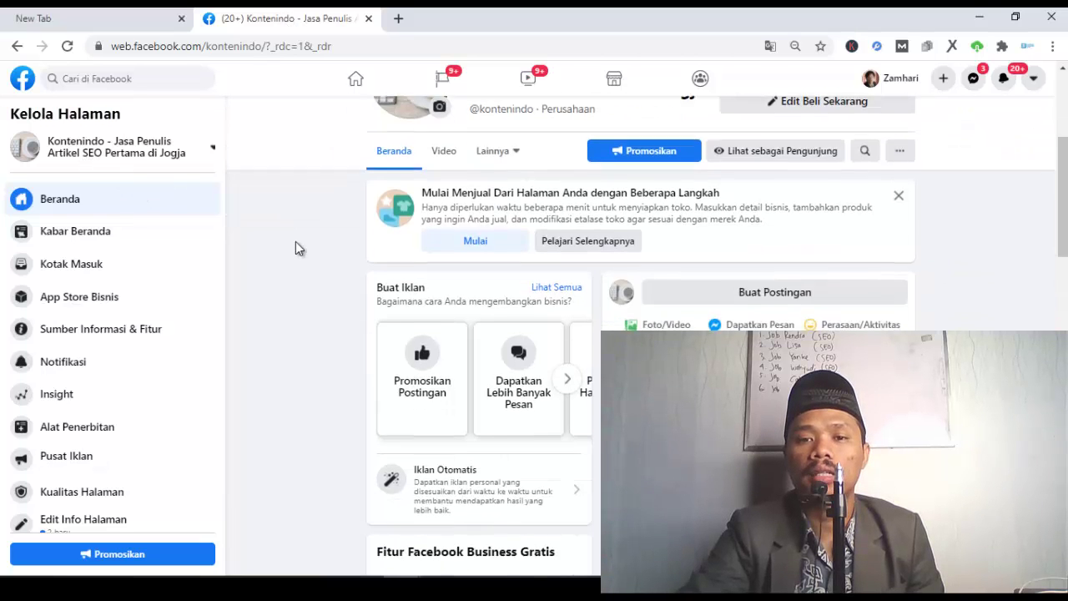
pyautogui.scroll(3, 295, 241)
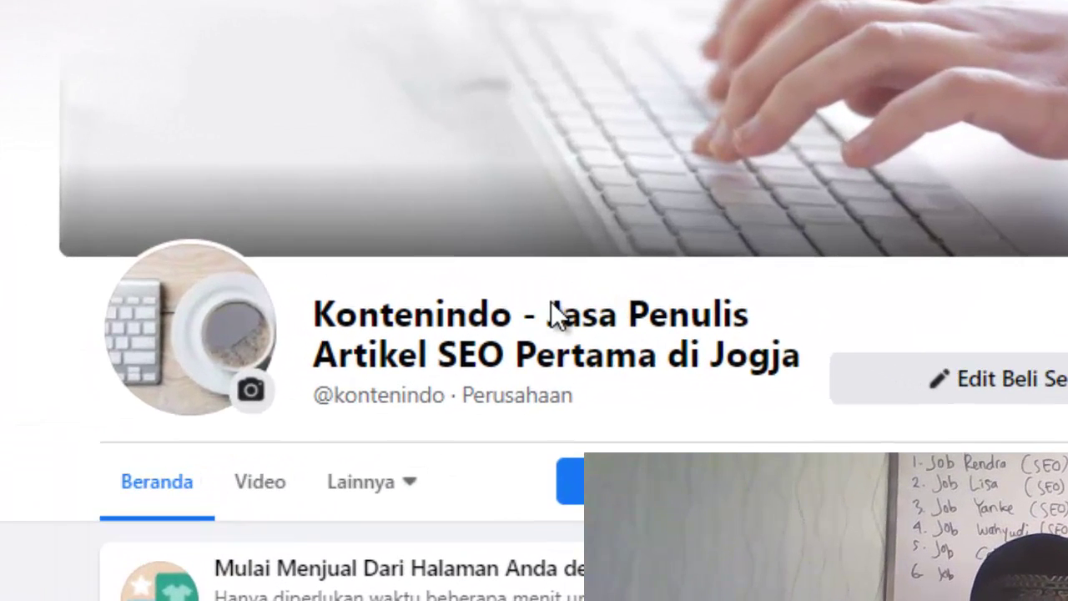
pyautogui.moveTo(549, 310); pyautogui.dragTo(679, 352)
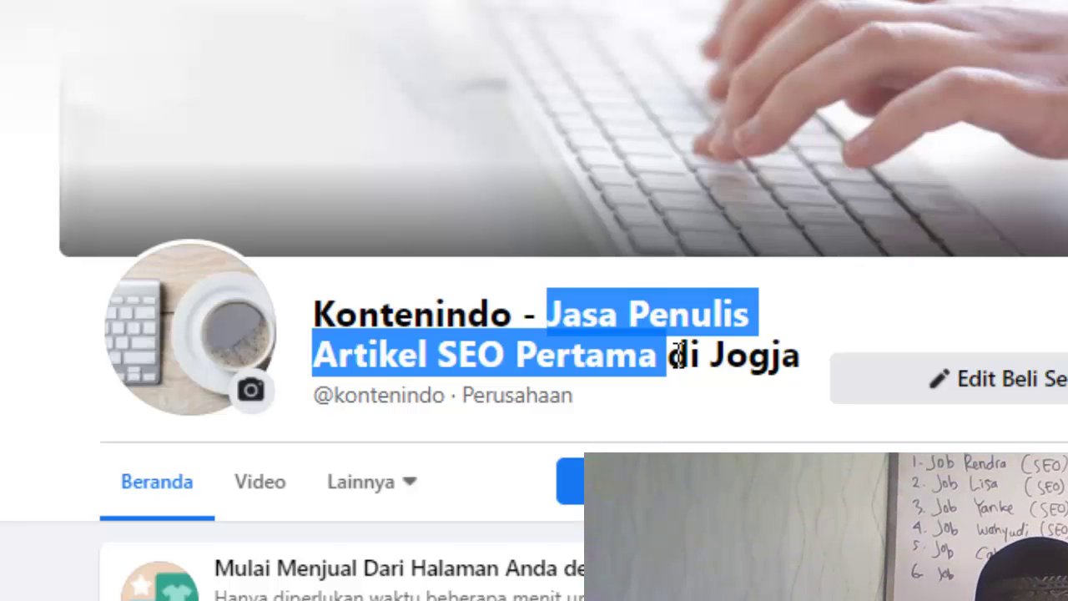
pyautogui.moveTo(679, 356); pyautogui.dragTo(517, 366)
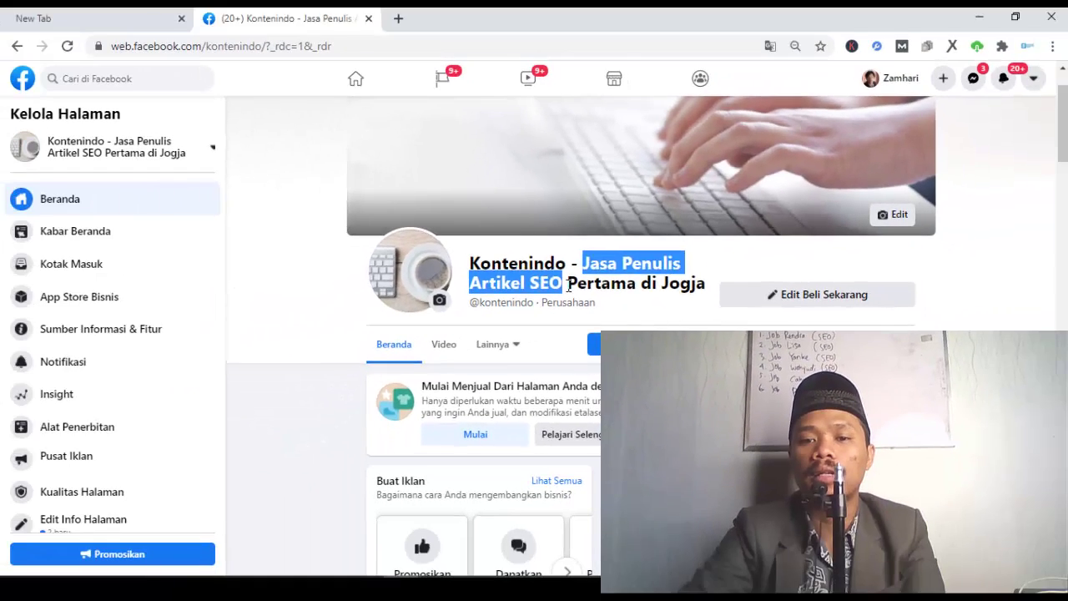
pyautogui.doubleClick(519, 357)
pyautogui.click(519, 357)
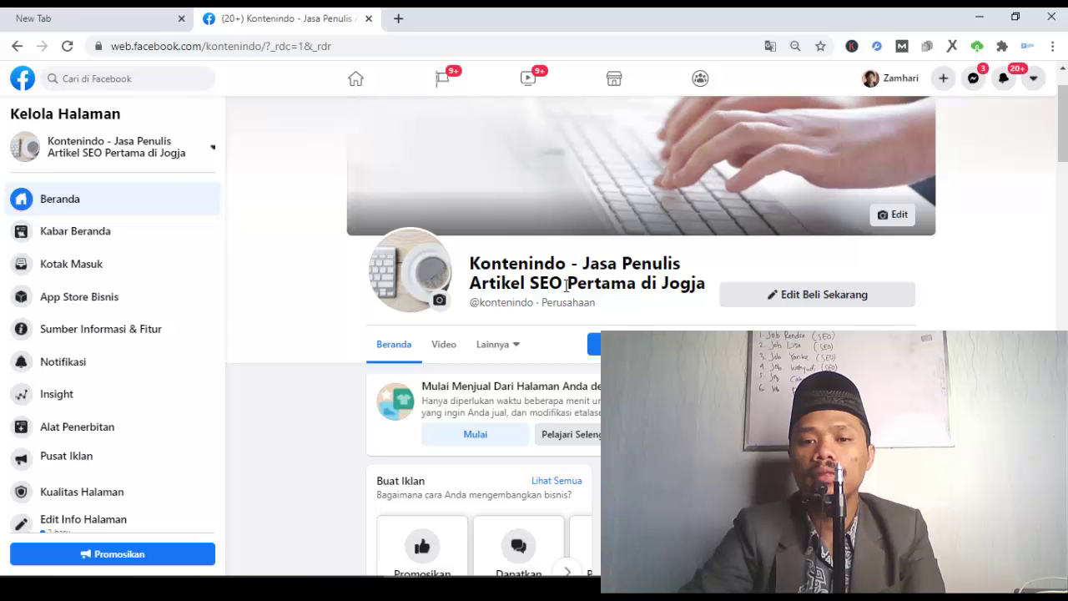
pyautogui.tripleClick(566, 284)
pyautogui.click(566, 284)
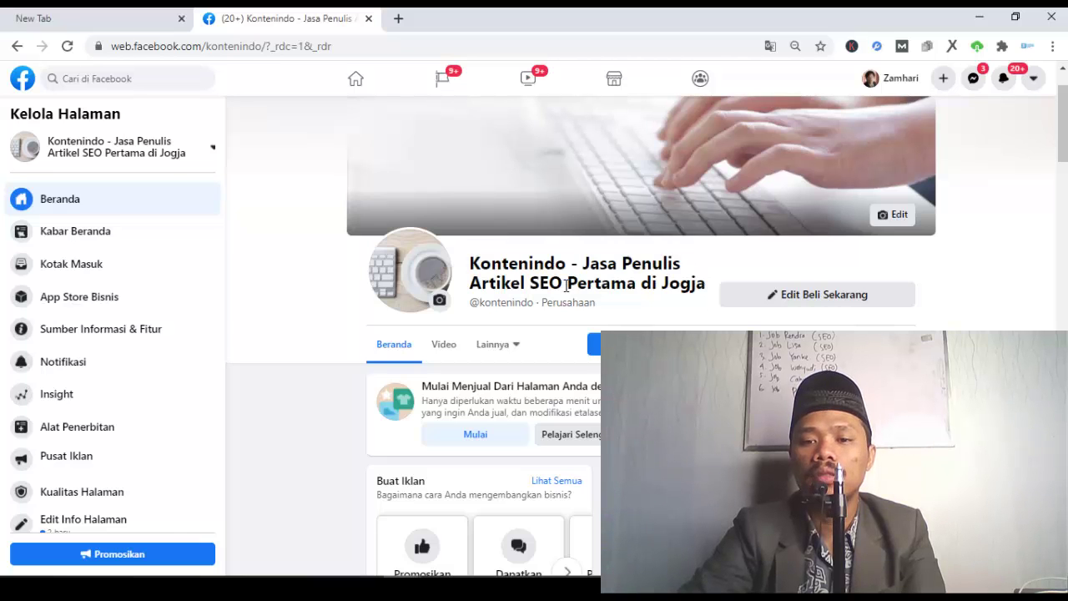
pyautogui.scroll(-5, 565, 284)
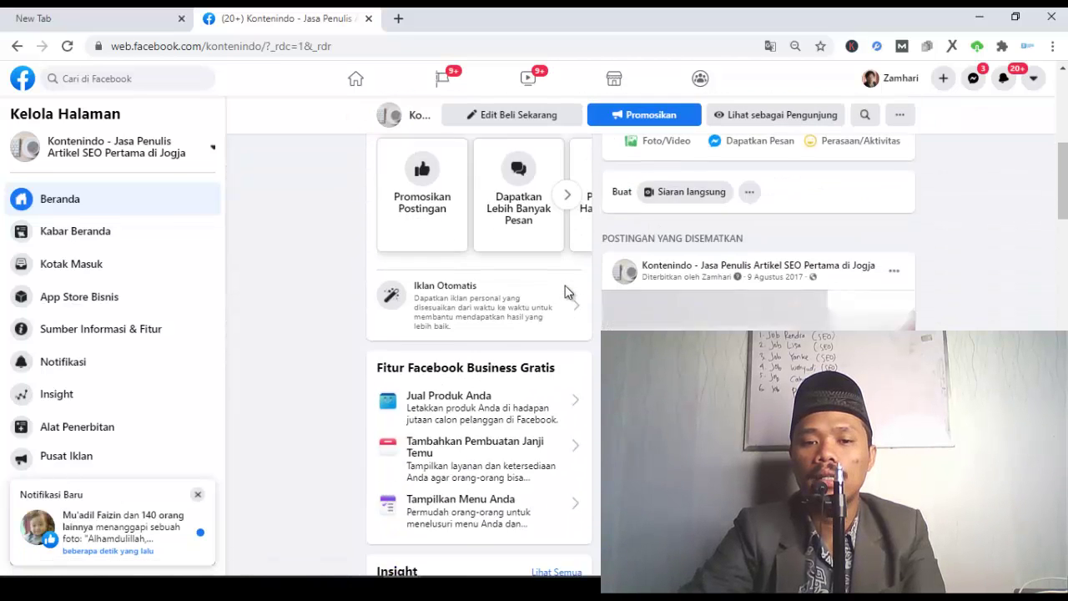
# Step: Examine the page's Insight figures, the Tentang details with description, website and contact number, and the Foto section
pyautogui.scroll(-2, 564, 290)
pyautogui.scroll(-3, 564, 291)
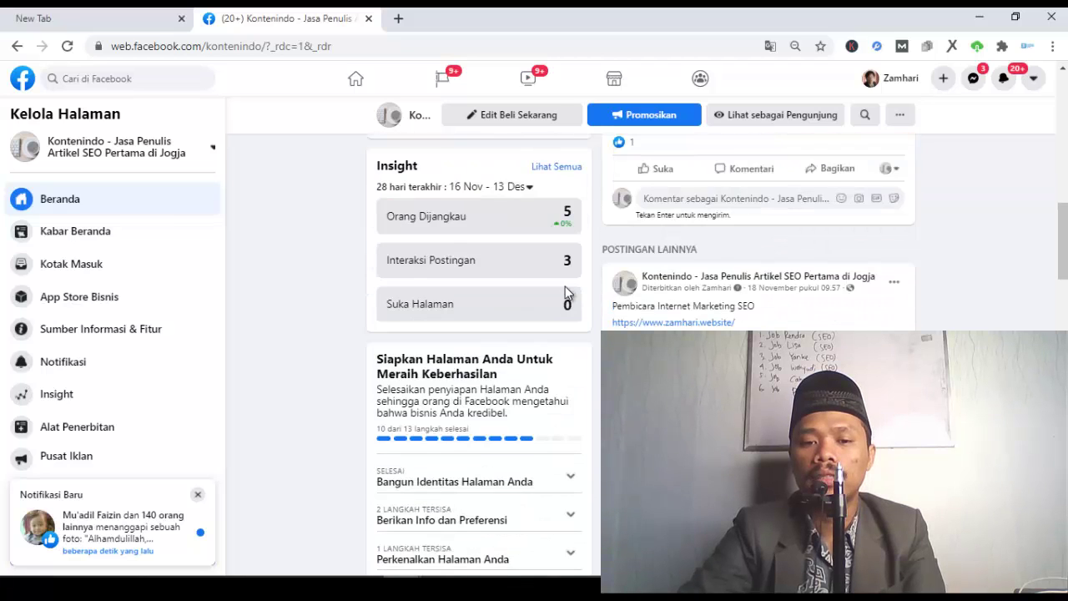
pyautogui.scroll(10, 565, 290)
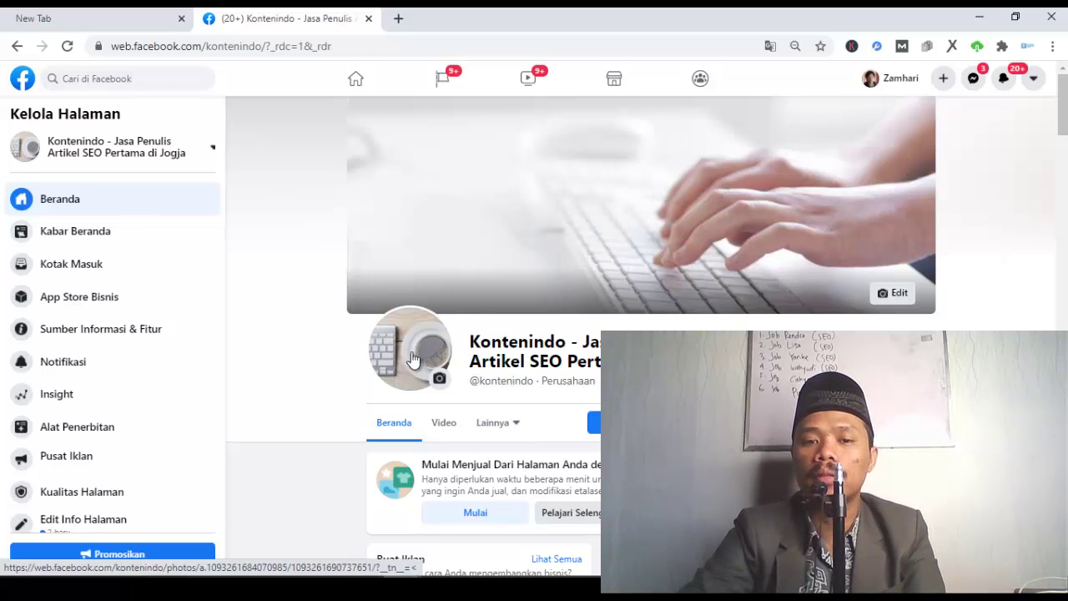
pyautogui.scroll(-1, 621, 160)
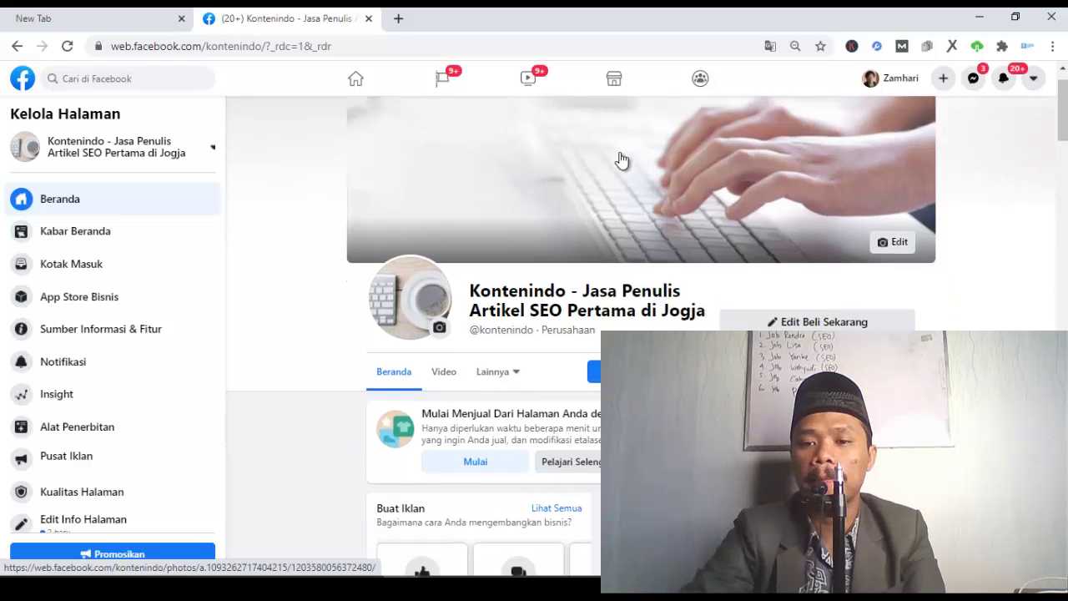
pyautogui.scroll(-10, 622, 160)
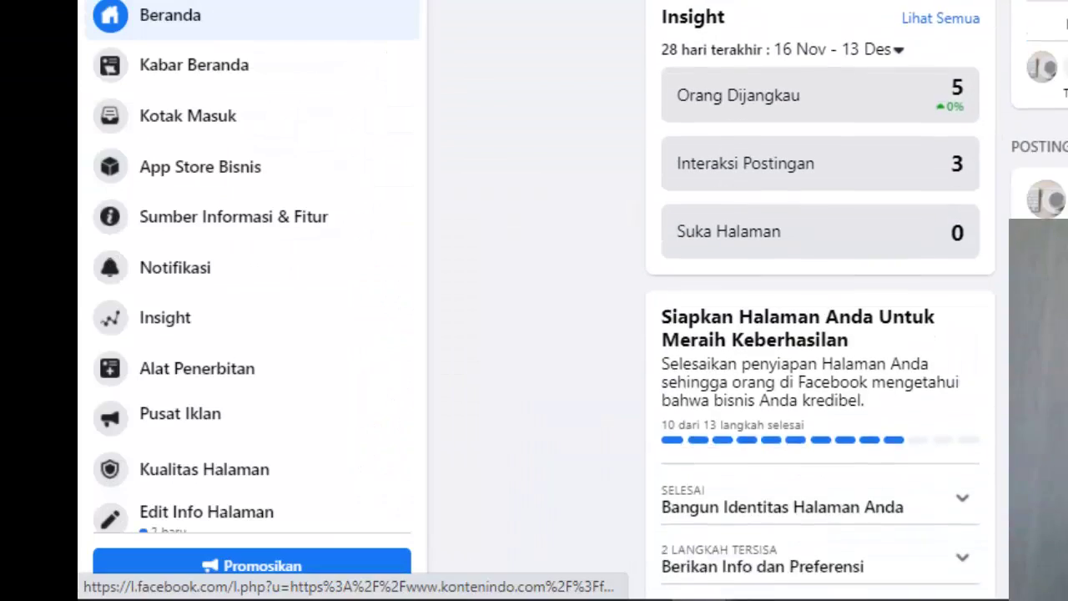
pyautogui.scroll(-5, 820, 300)
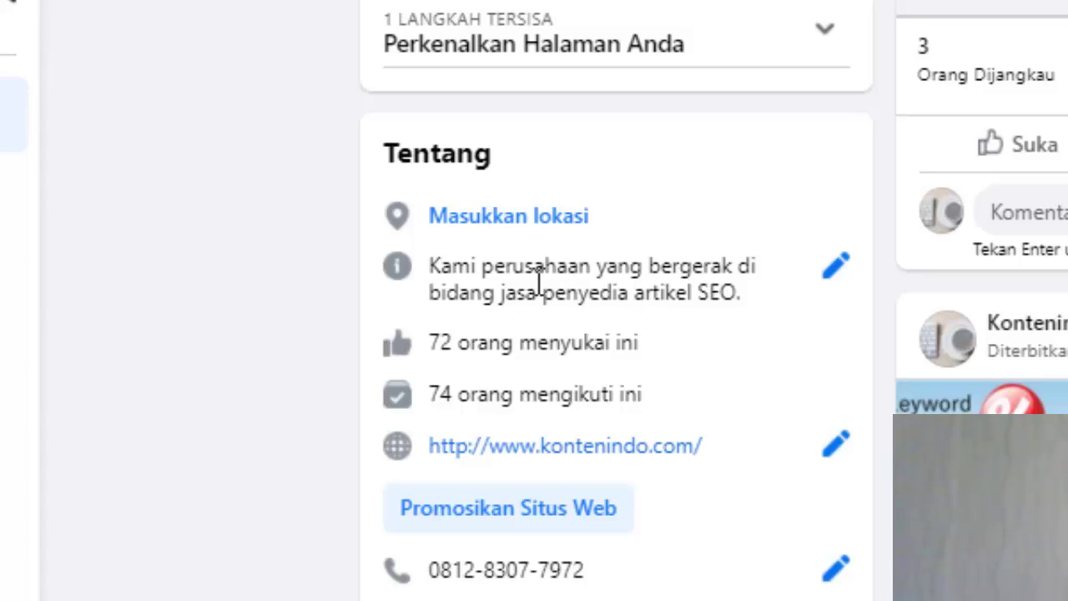
pyautogui.scroll(-2, 601, 443)
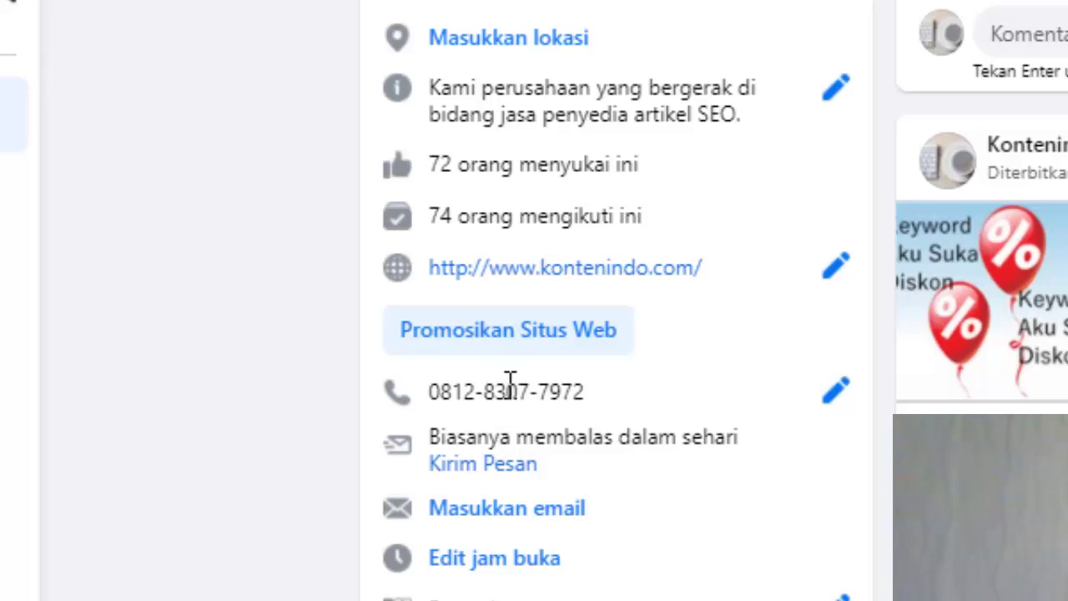
pyautogui.scroll(-6, 509, 384)
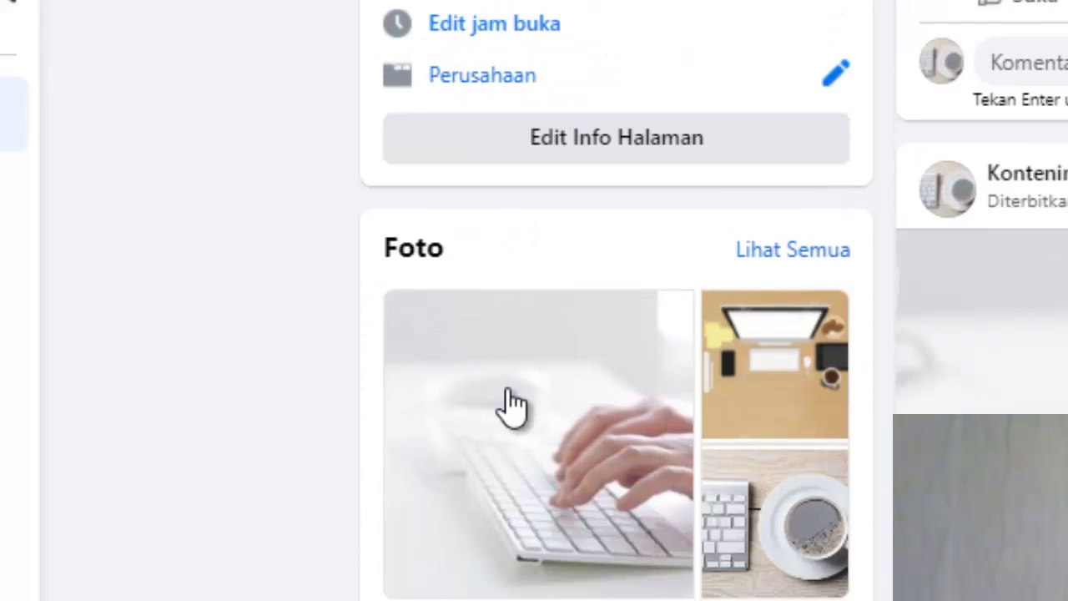
pyautogui.scroll(-1, 520, 410)
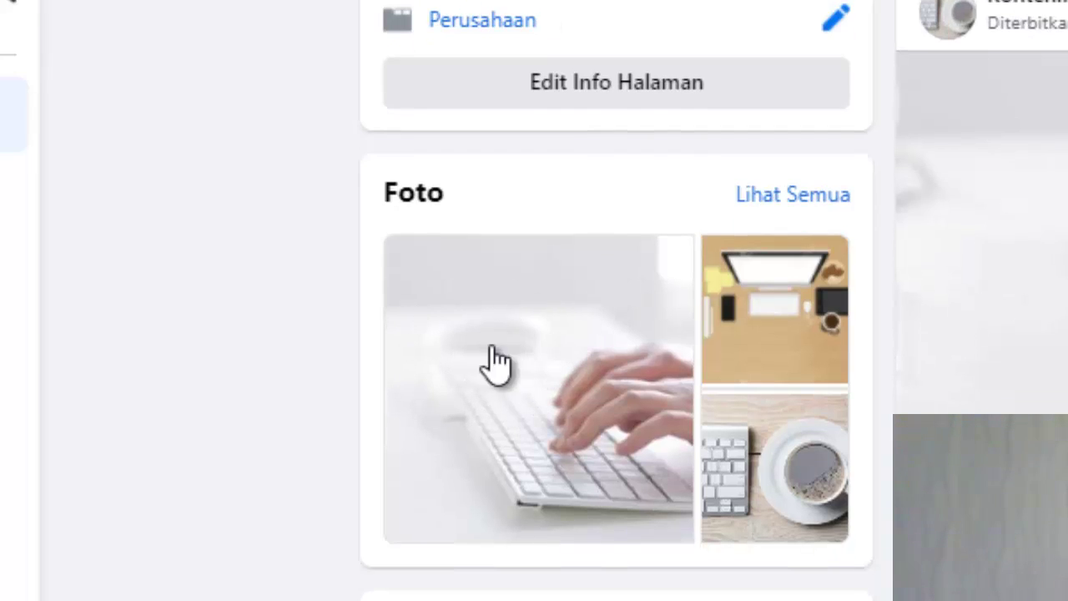
pyautogui.scroll(12, 441, 362)
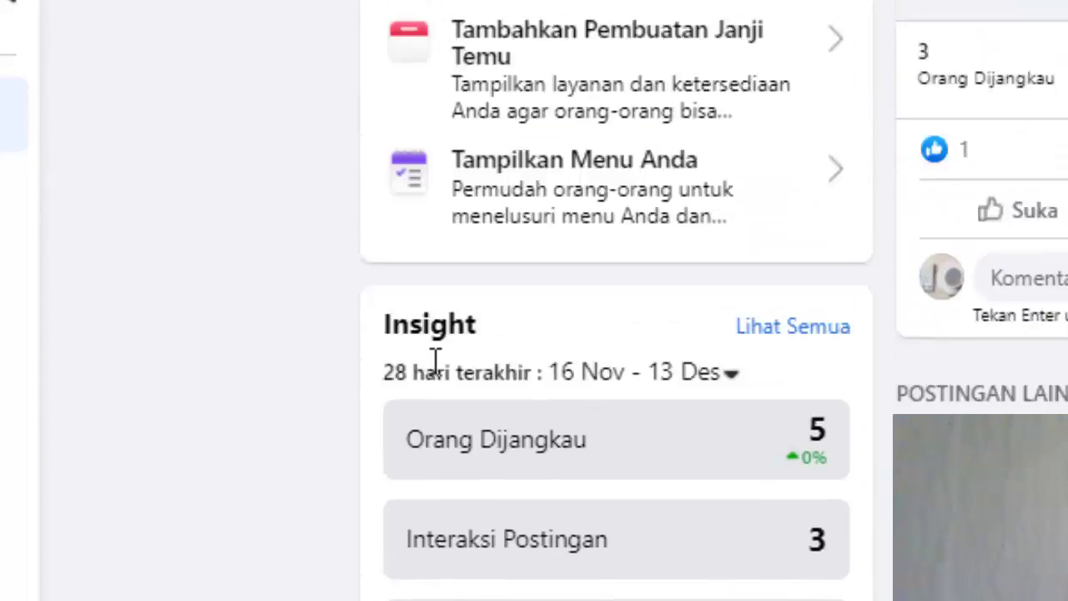
pyautogui.scroll(2, 434, 362)
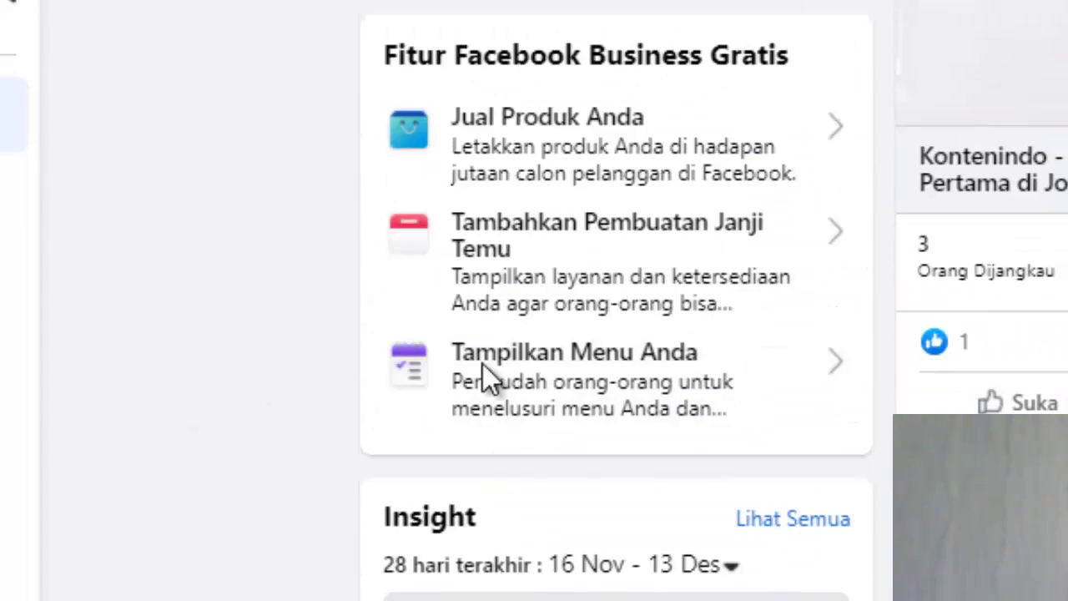
pyautogui.scroll(10, 489, 377)
pyautogui.scroll(-3, 486, 363)
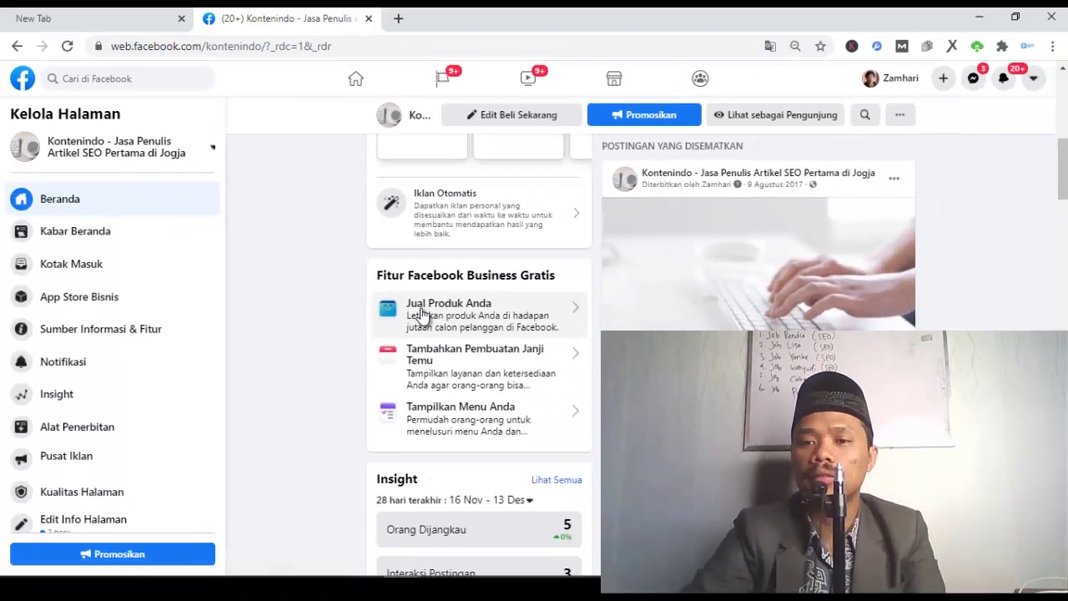
# Step: Review the pinned post and the page's other posts down to those from July 2017, checking their content and links
pyautogui.scroll(-2, 422, 317)
pyautogui.scroll(2, 422, 317)
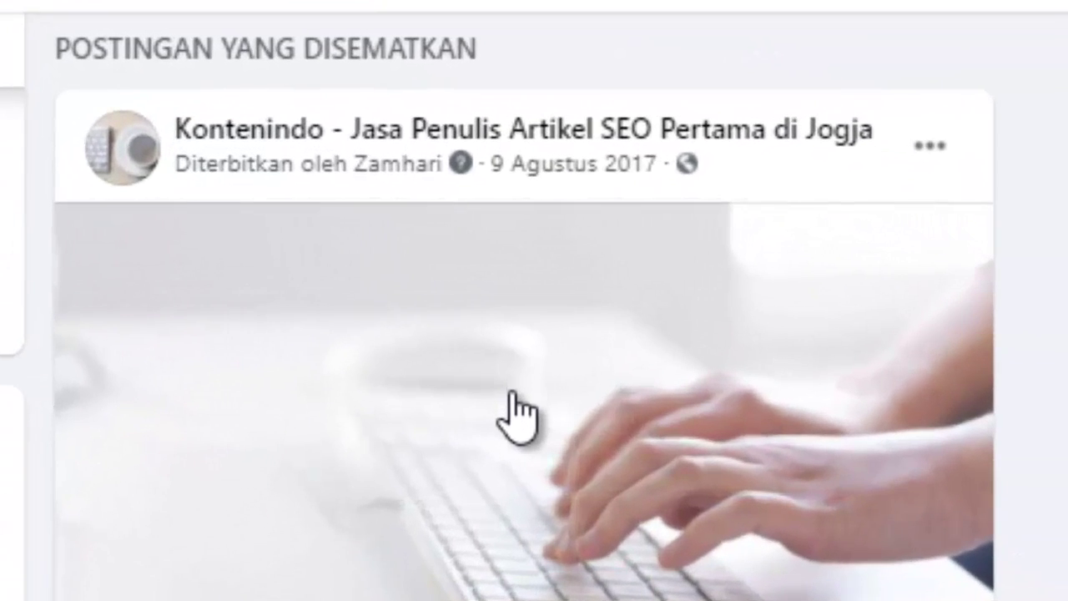
pyautogui.scroll(-5, 630, 338)
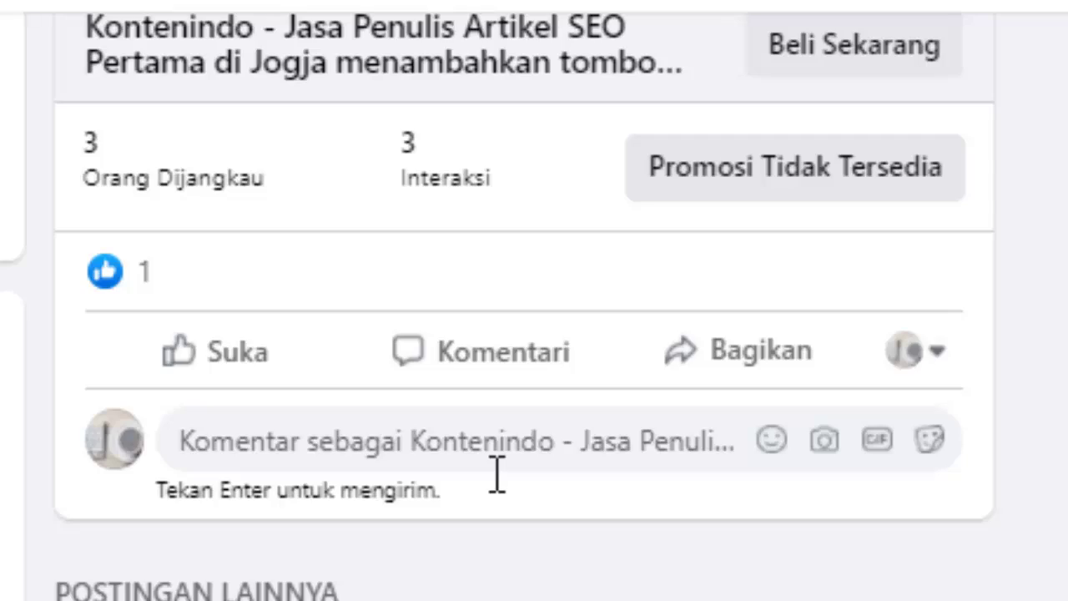
pyautogui.scroll(-6, 497, 476)
pyautogui.scroll(-15, 497, 494)
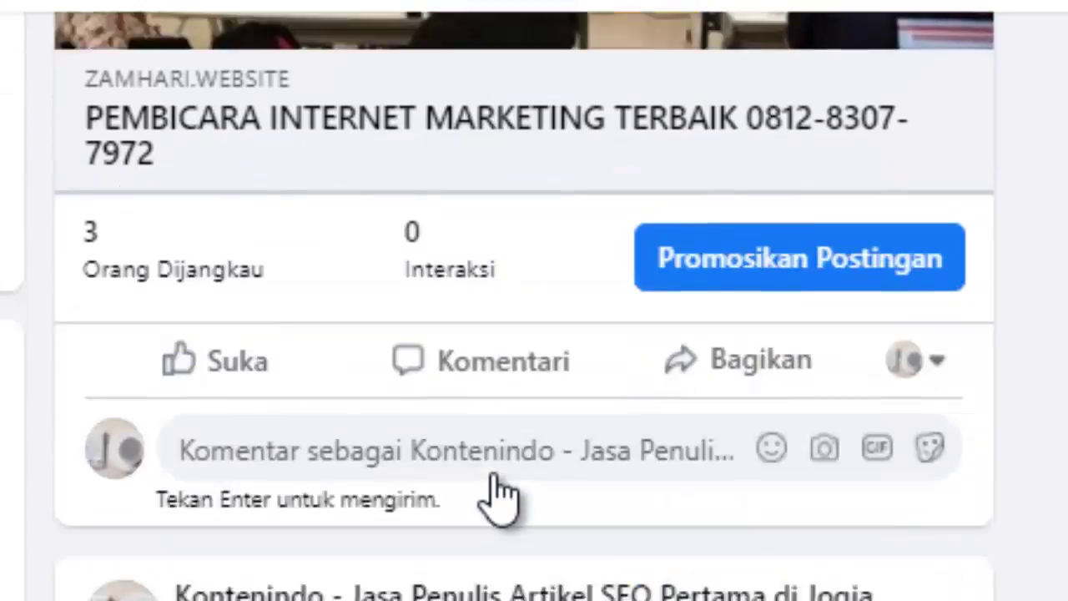
pyautogui.scroll(-5, 492, 509)
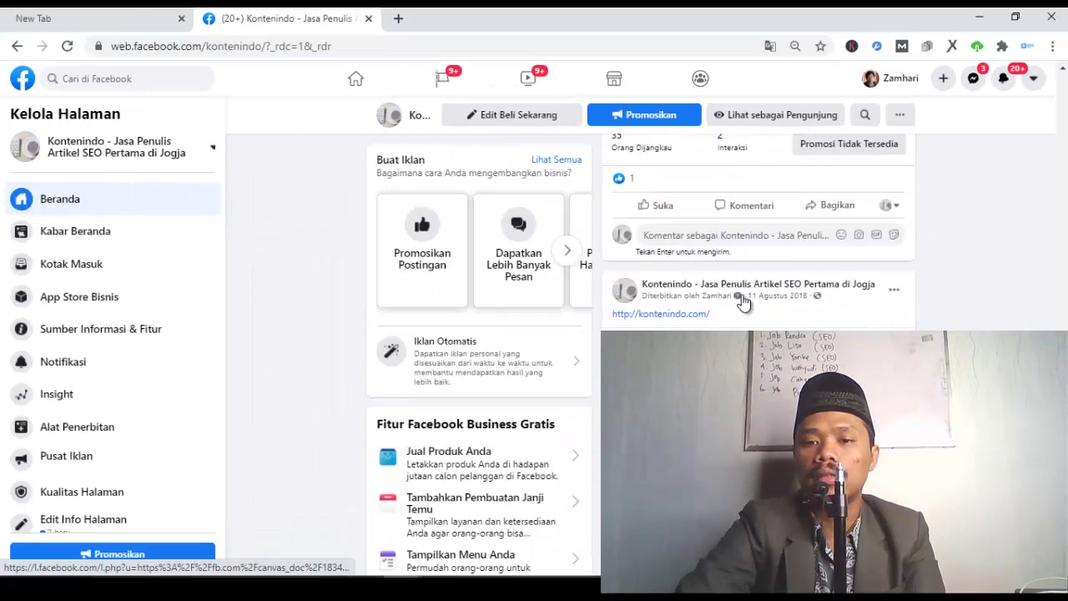
pyautogui.scroll(-10, 742, 302)
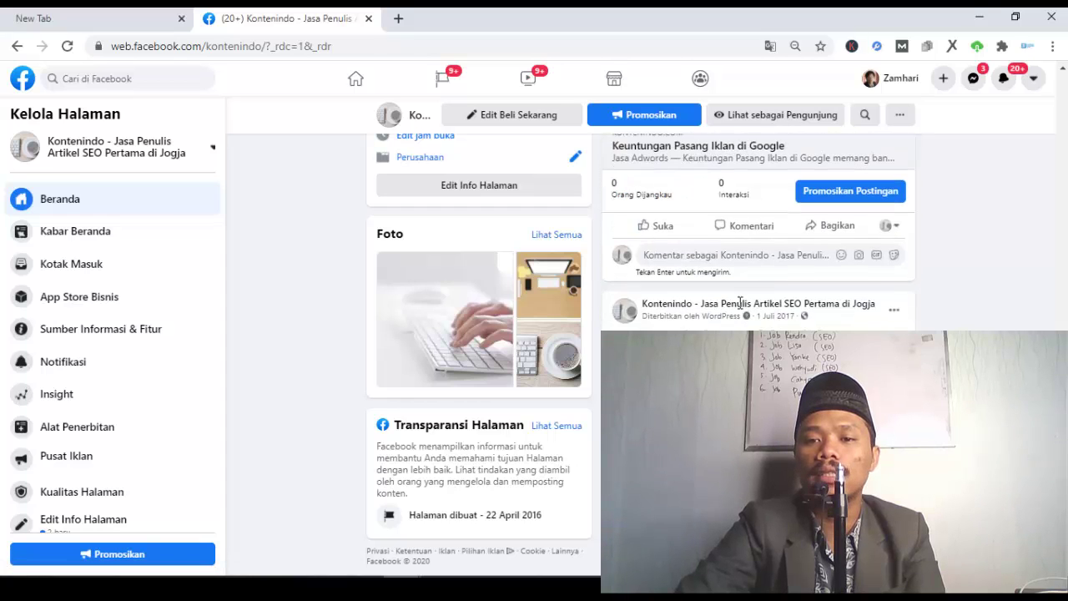
pyautogui.scroll(6, 583, 337)
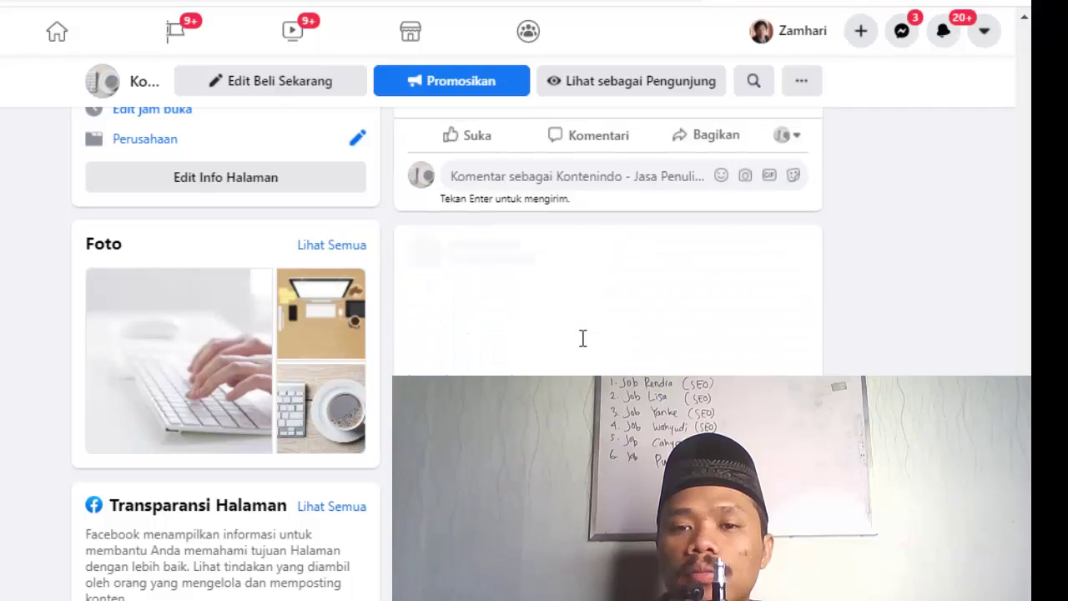
pyautogui.scroll(15, 580, 350)
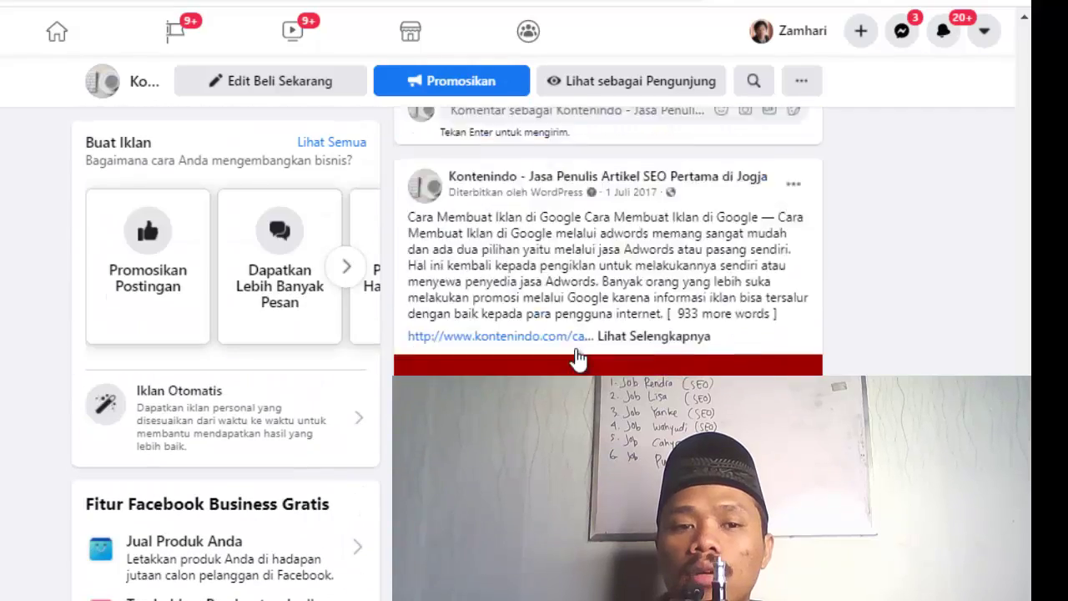
pyautogui.scroll(10, 574, 358)
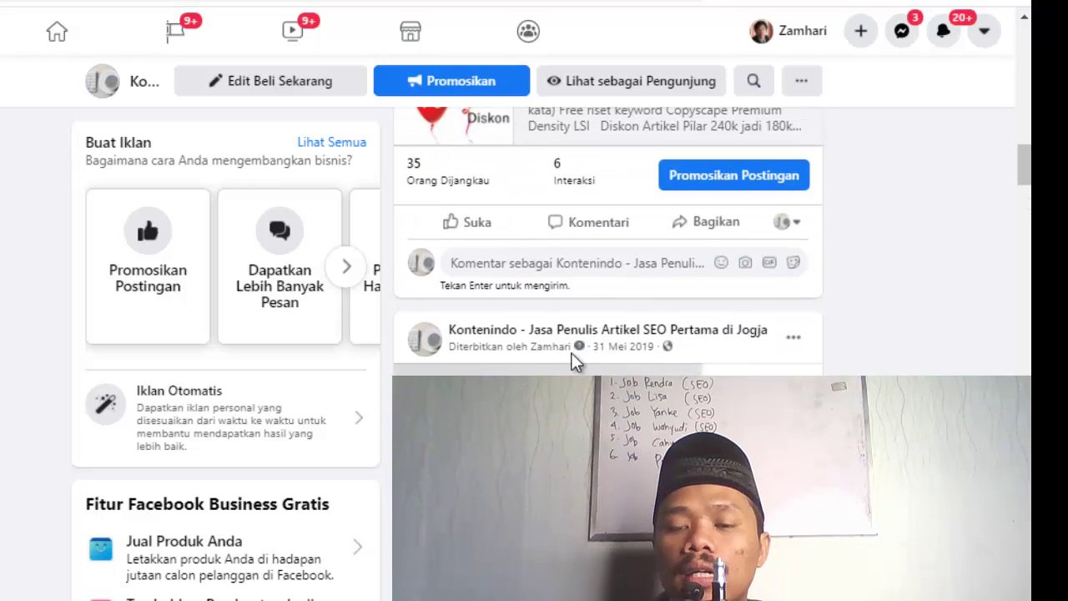
pyautogui.scroll(5, 572, 355)
pyautogui.scroll(8, 572, 360)
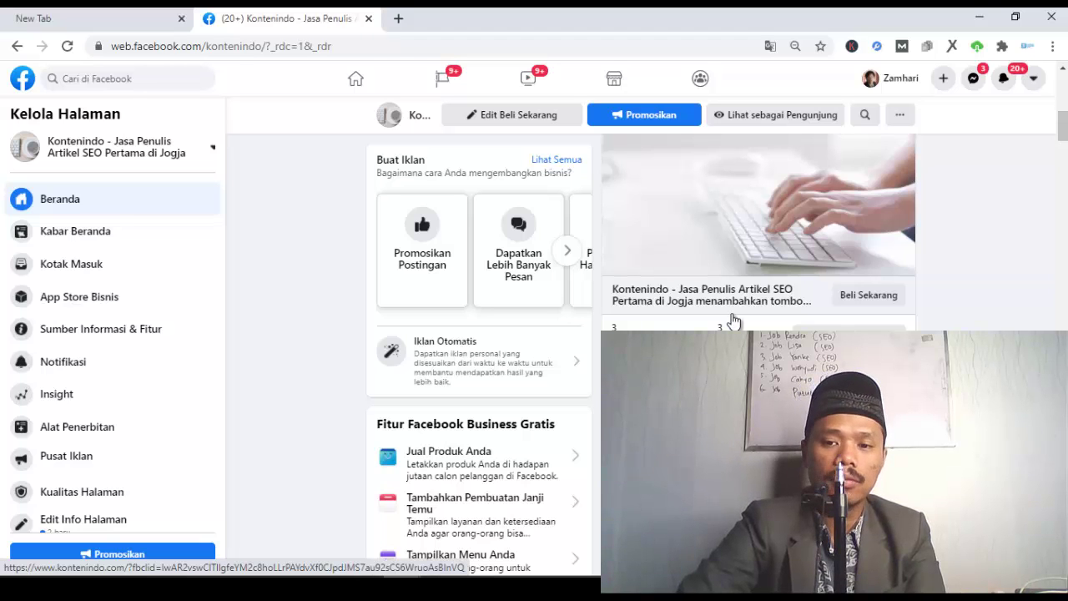
# Step: Look over the page's header and name, its setup checklist, and the Tentang section again
pyautogui.scroll(6, 732, 320)
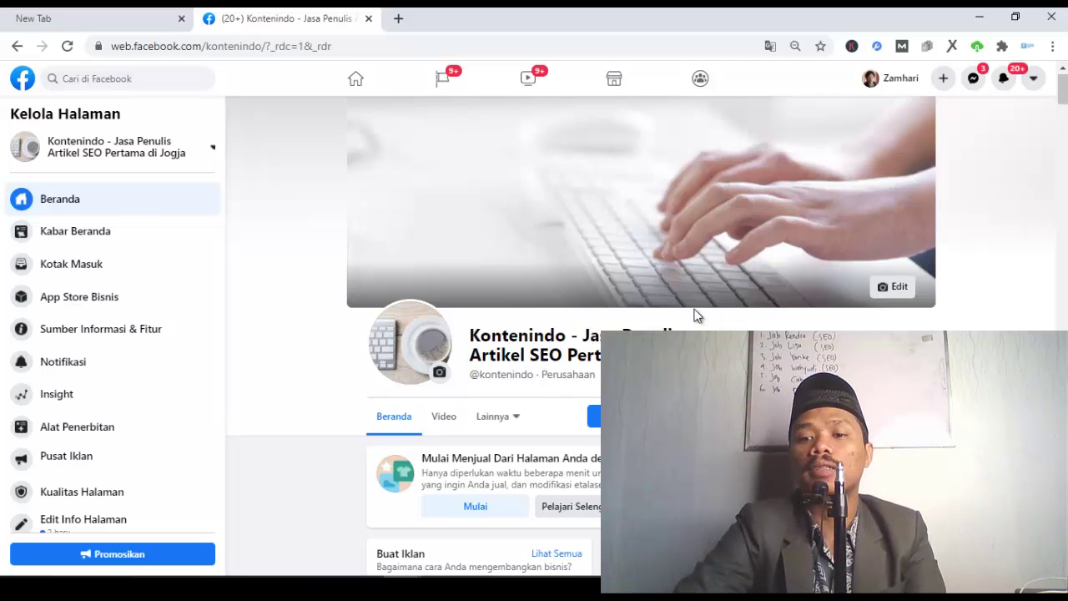
pyautogui.scroll(-2, 684, 313)
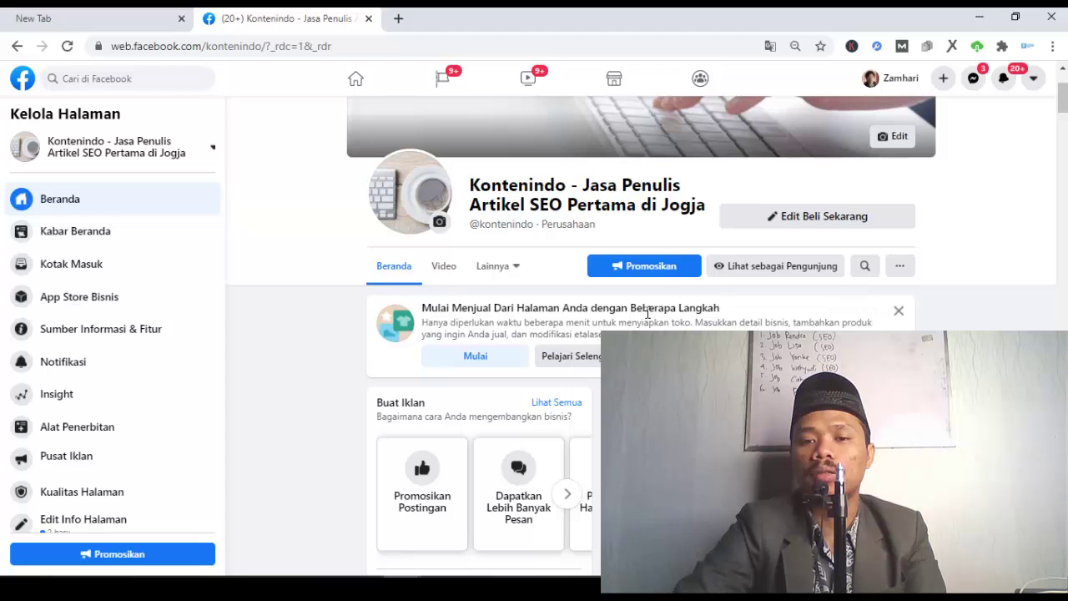
pyautogui.scroll(-1, 646, 311)
pyautogui.scroll(-1, 645, 311)
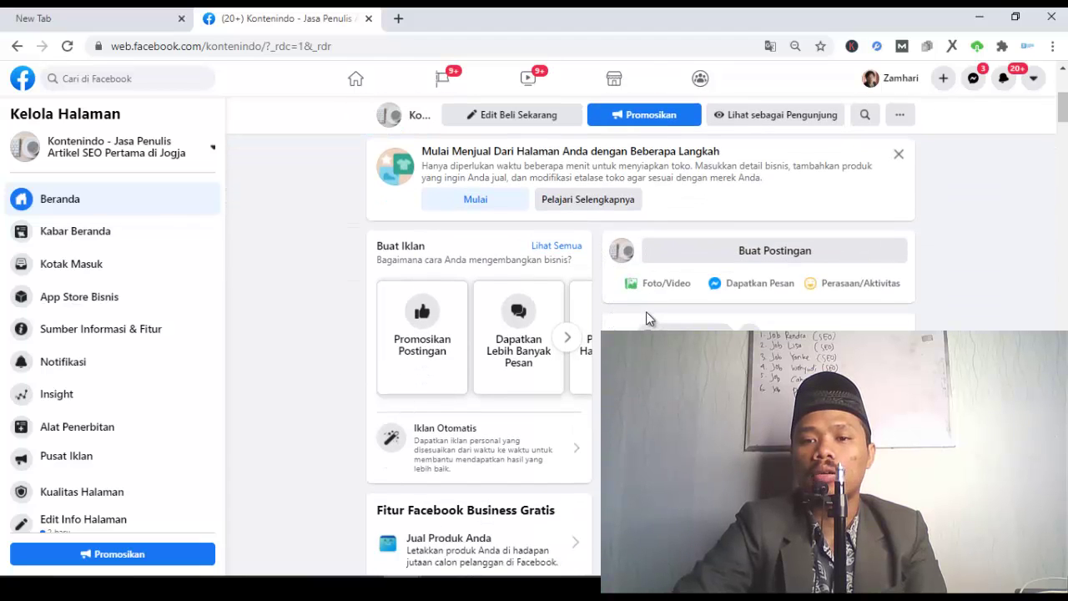
pyautogui.scroll(-1, 647, 316)
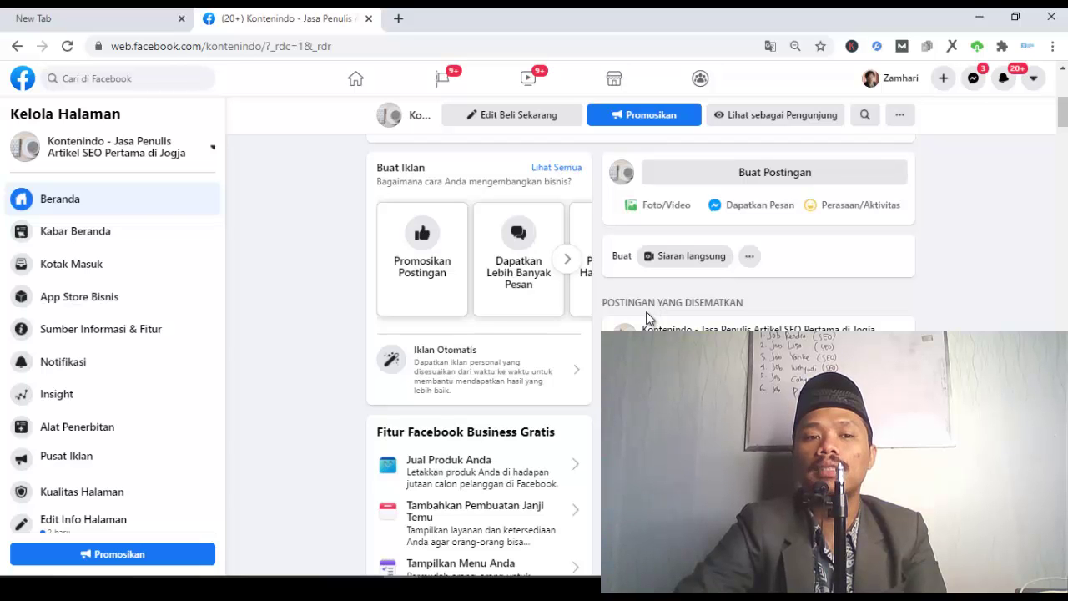
pyautogui.scroll(5, 646, 311)
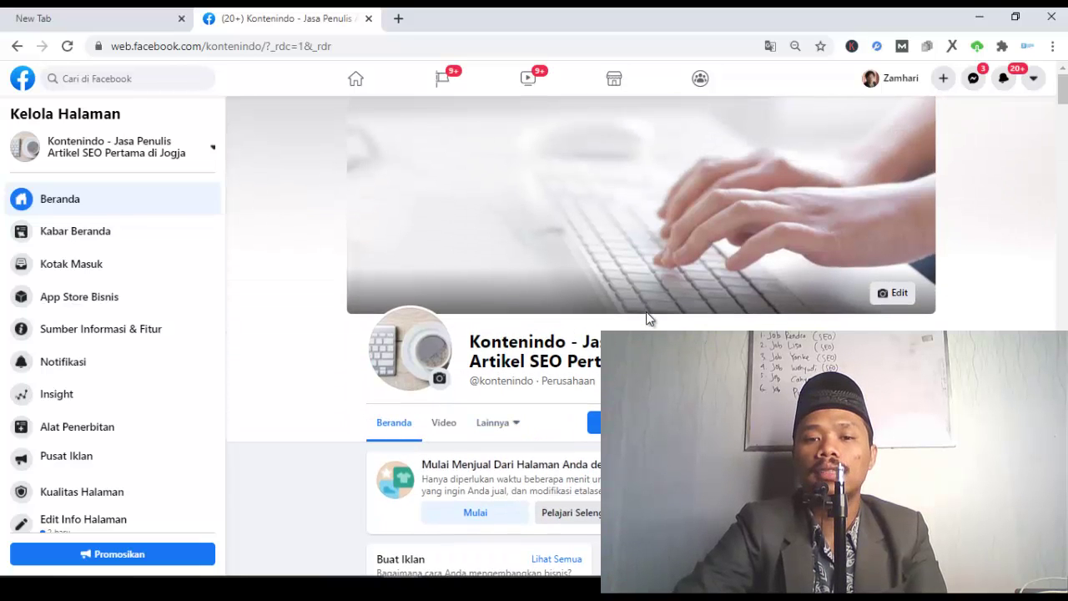
pyautogui.scroll(-4, 640, 233)
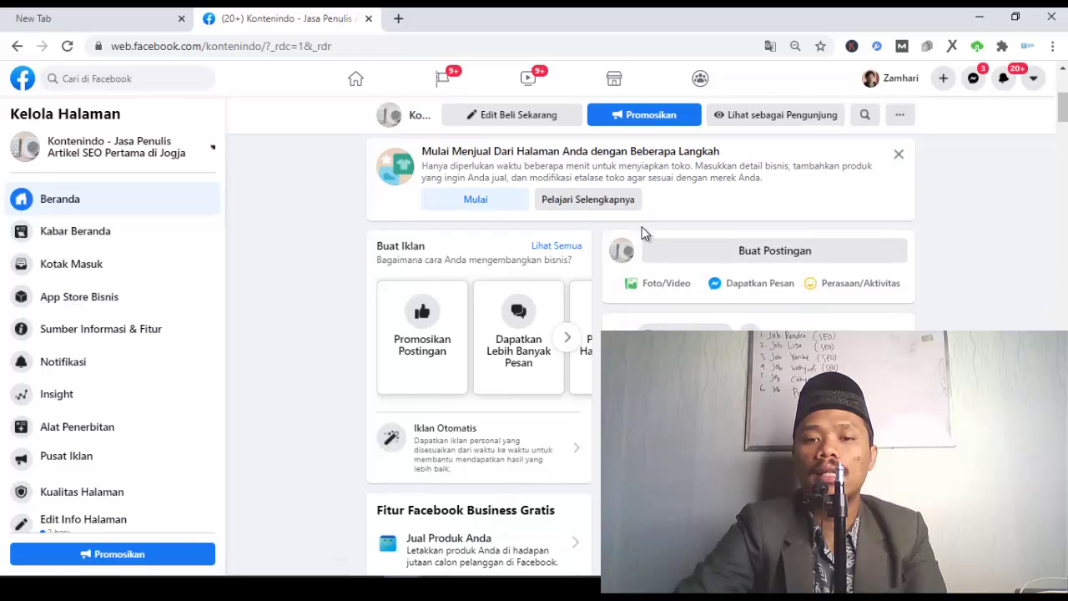
pyautogui.scroll(-12, 573, 264)
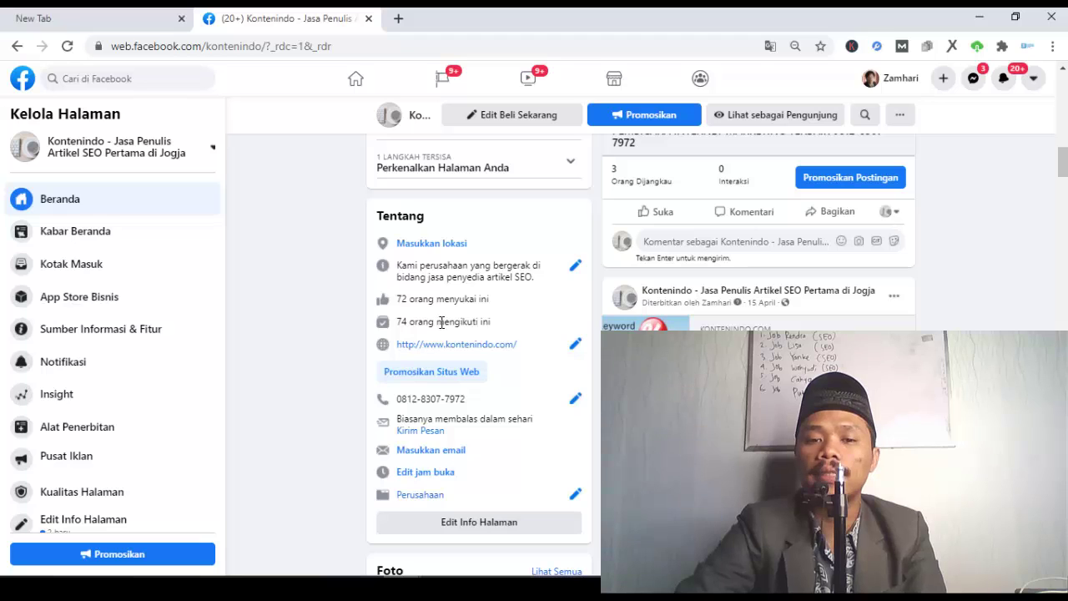
pyautogui.scroll(-3, 442, 323)
pyautogui.scroll(7, 442, 322)
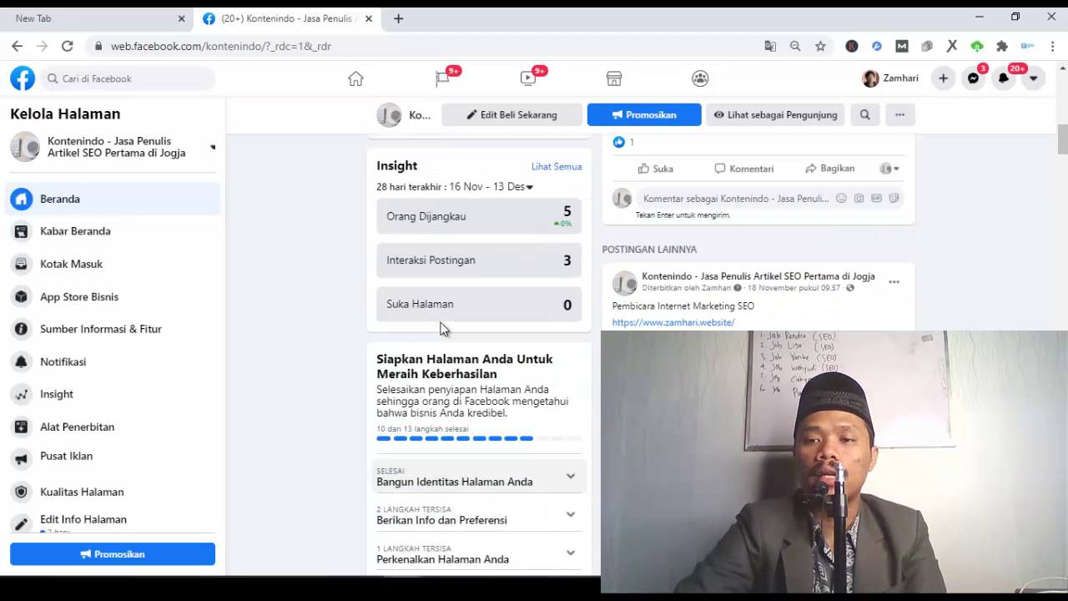
pyautogui.scroll(-4, 442, 327)
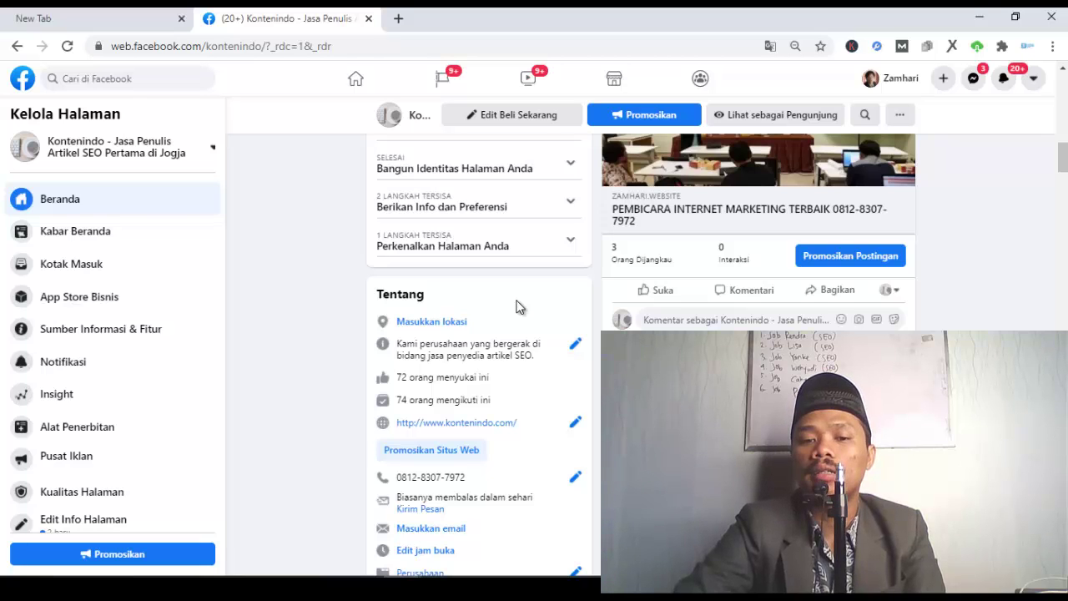
pyautogui.scroll(10, 516, 308)
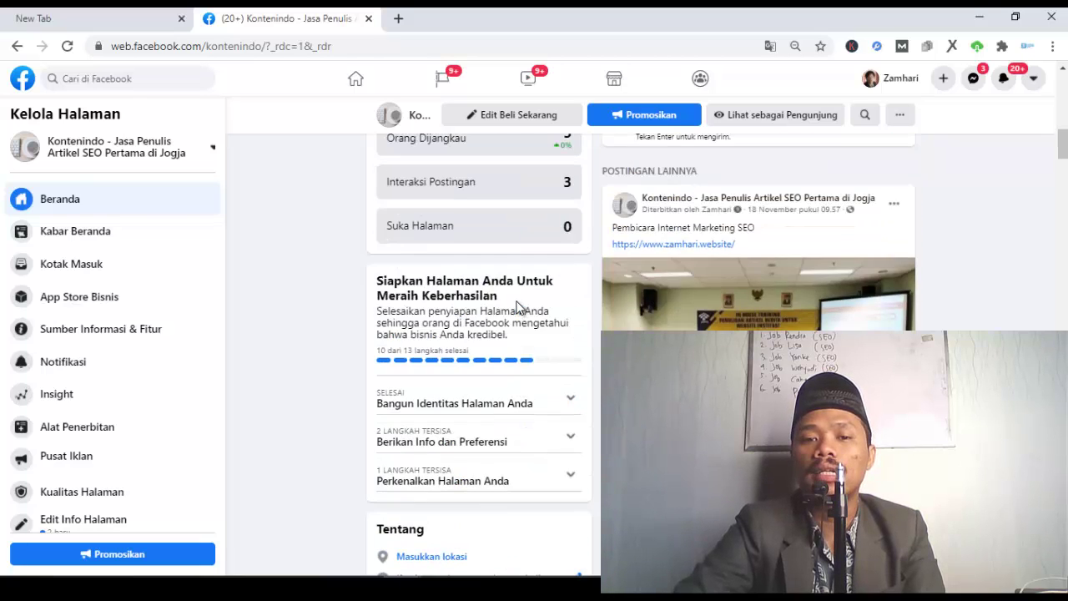
pyautogui.scroll(4, 517, 309)
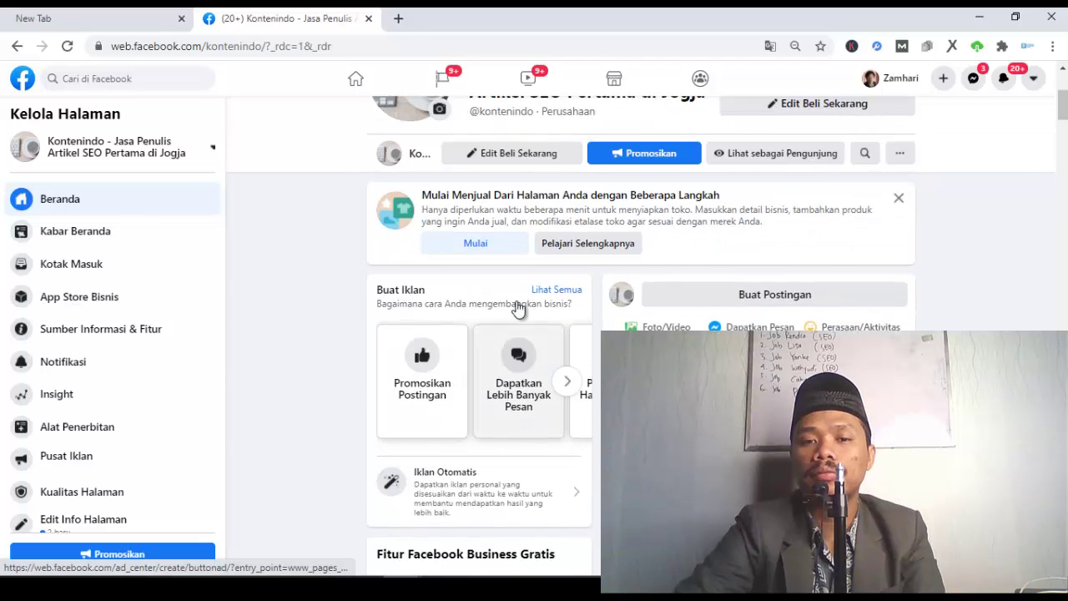
# Step: Search Google for "jual furniture jepara" in a new incognito window
pyautogui.click(398, 18)
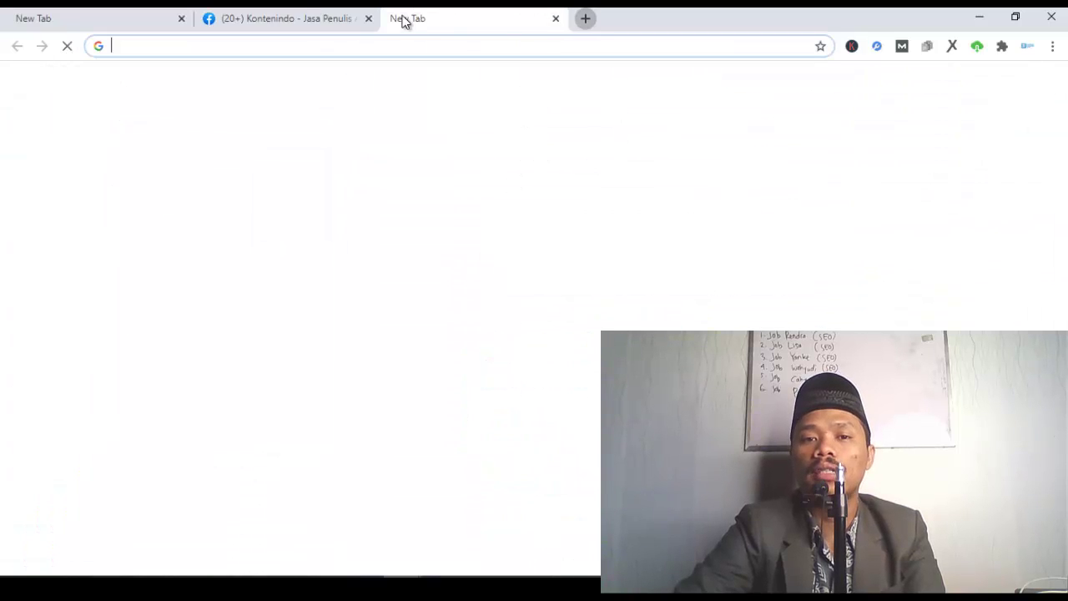
pyautogui.click(1051, 46)
pyautogui.click(1017, 104)
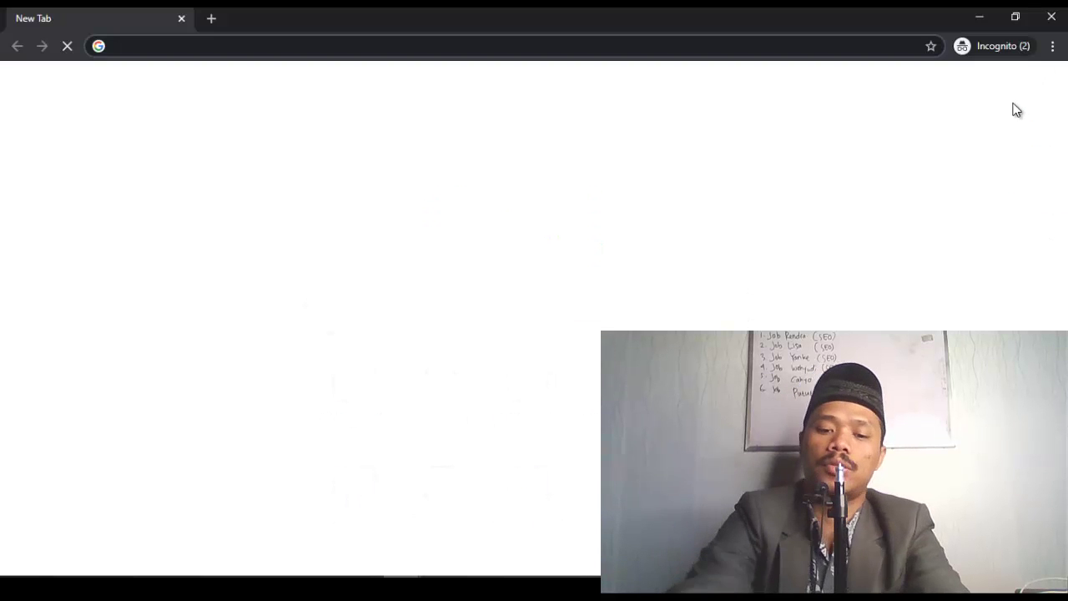
pyautogui.write('jual ')
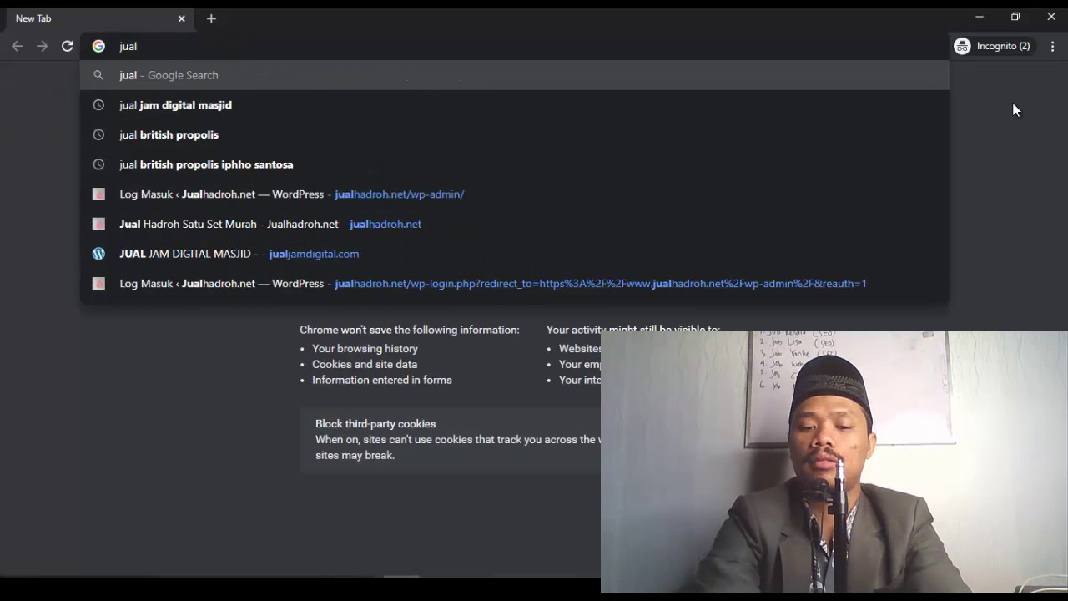
pyautogui.write('fu')
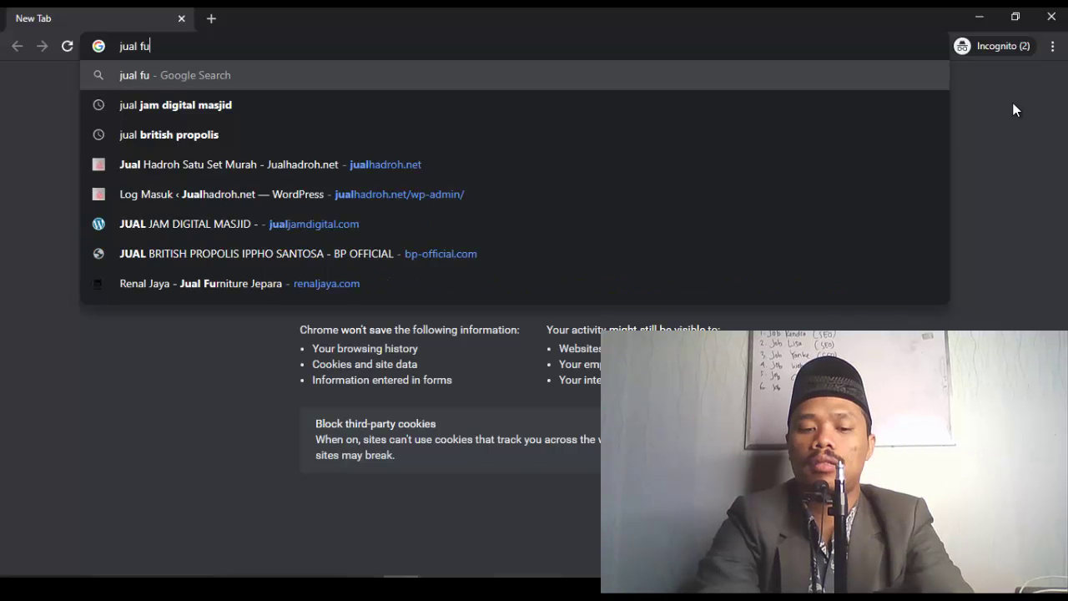
pyautogui.write('rniture jepara')
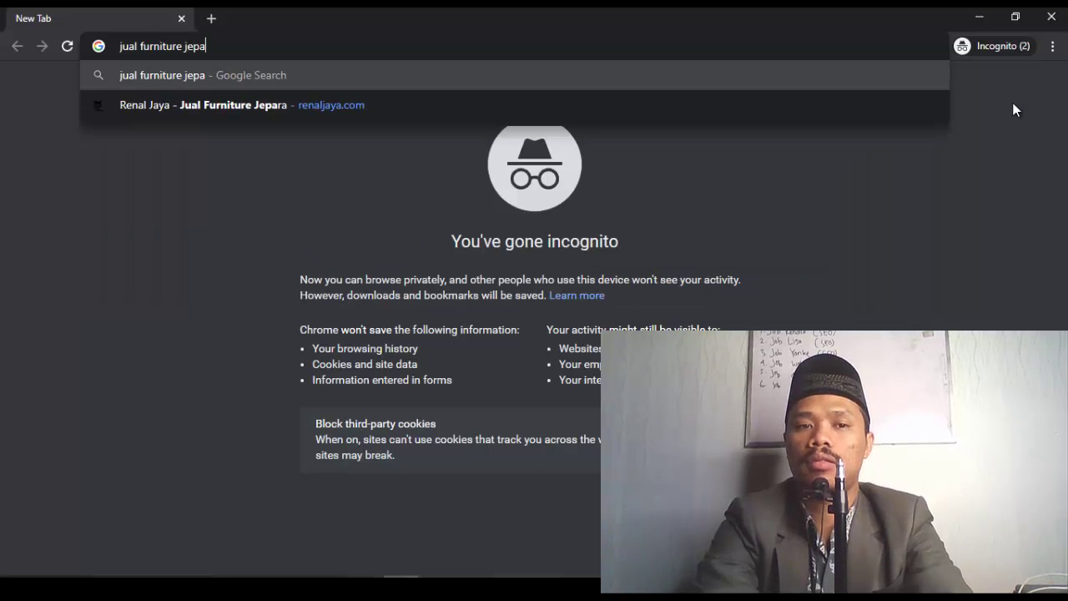
pyautogui.press('Return')
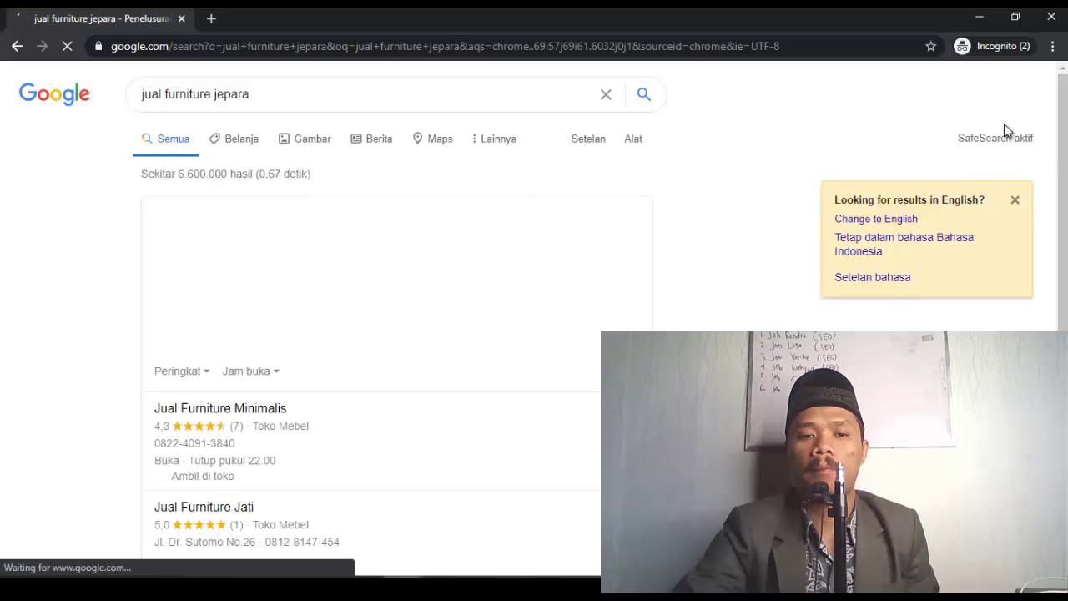
# Step: Examine the first page of results for "jual furniture jepara", from the business listings down to the related searches and page numbers
pyautogui.scroll(-6, 752, 230)
pyautogui.scroll(1, 751, 239)
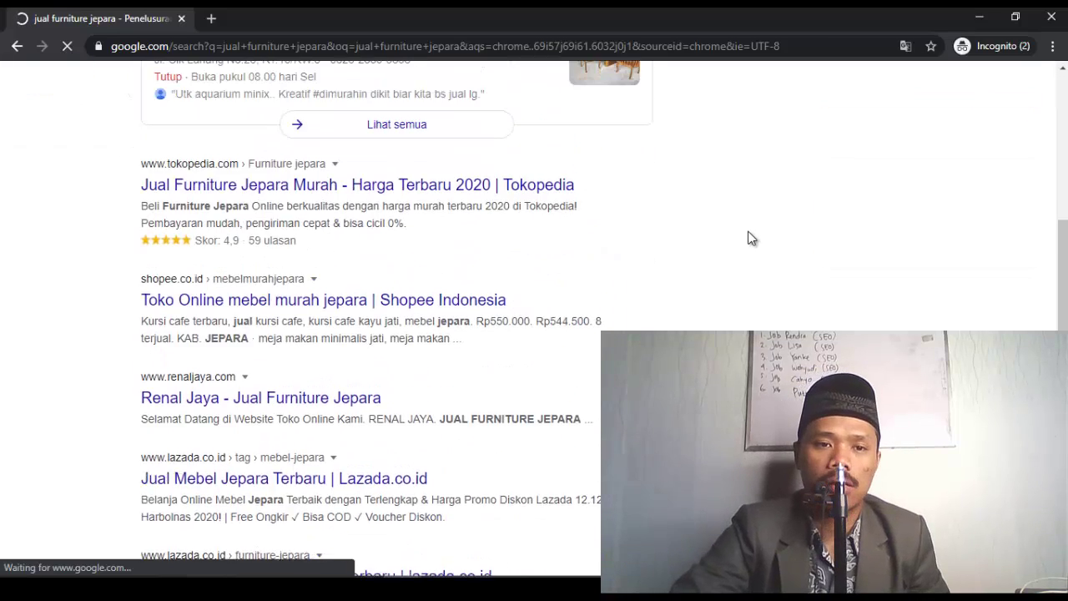
pyautogui.scroll(-2, 752, 239)
pyautogui.scroll(-5, 752, 238)
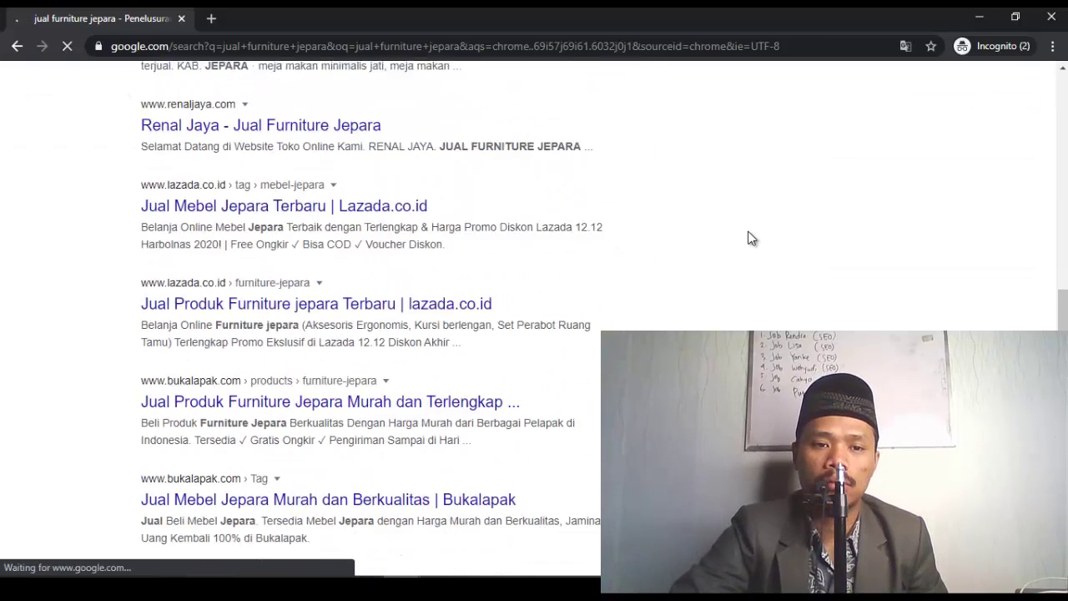
pyautogui.scroll(-1, 751, 239)
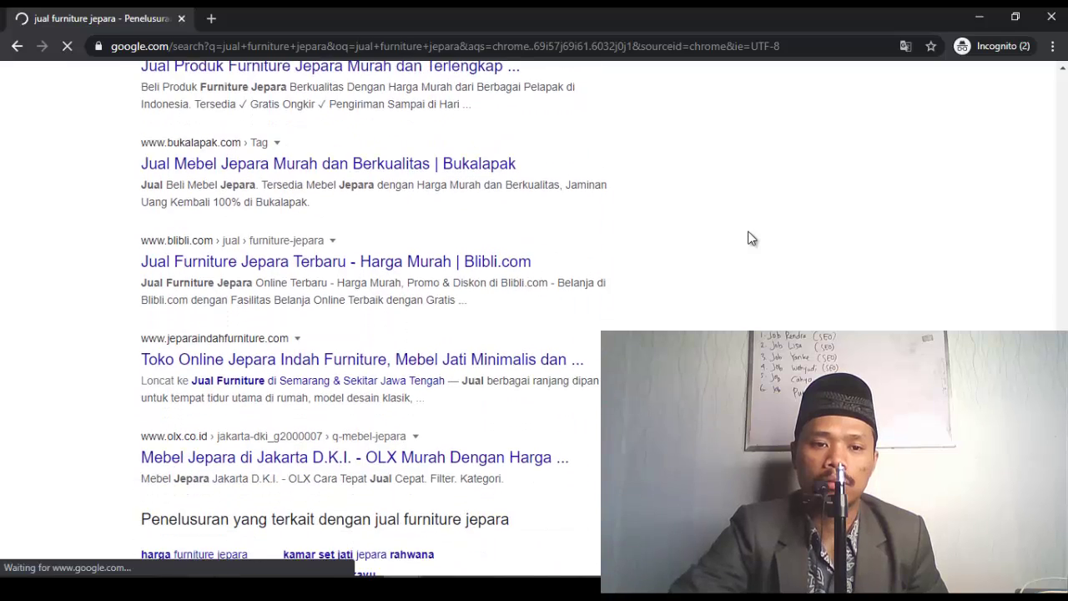
pyautogui.scroll(-1, 752, 238)
pyautogui.scroll(1, 751, 239)
pyautogui.scroll(-1, 751, 238)
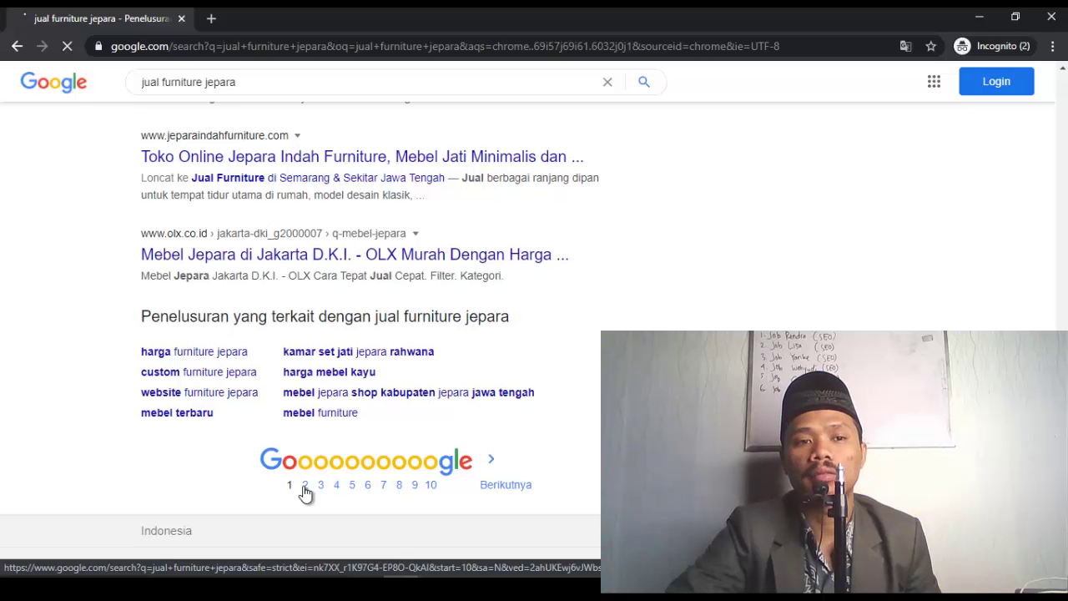
pyautogui.scroll(10, 306, 493)
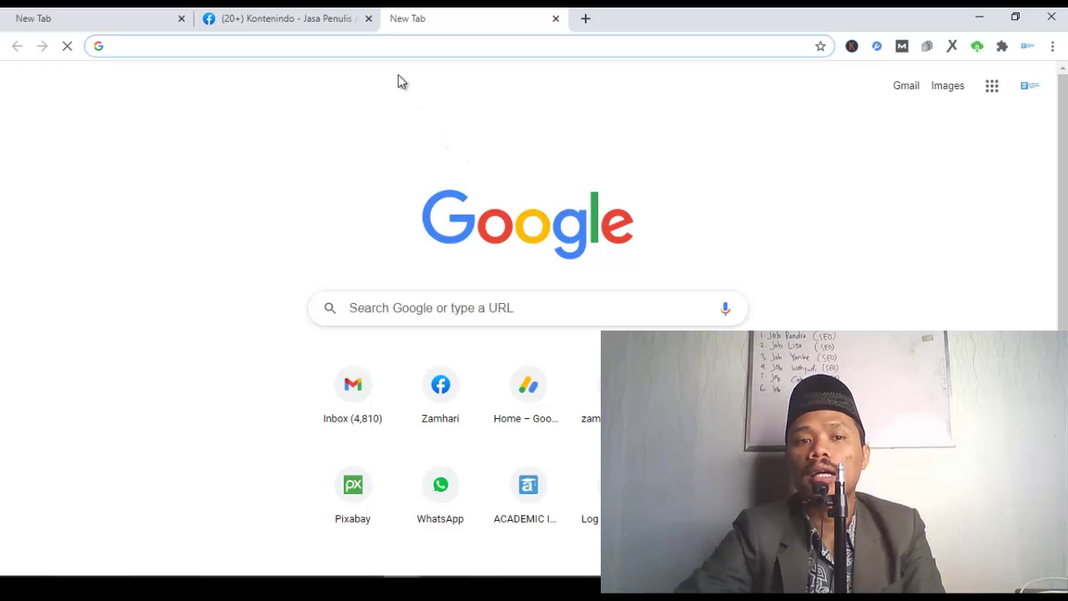
# Step: Return to the Kontenindo Facebook page and look over its header, Buat Iklan, Fitur Facebook Business Gratis and Insight sections
pyautogui.click(271, 17)
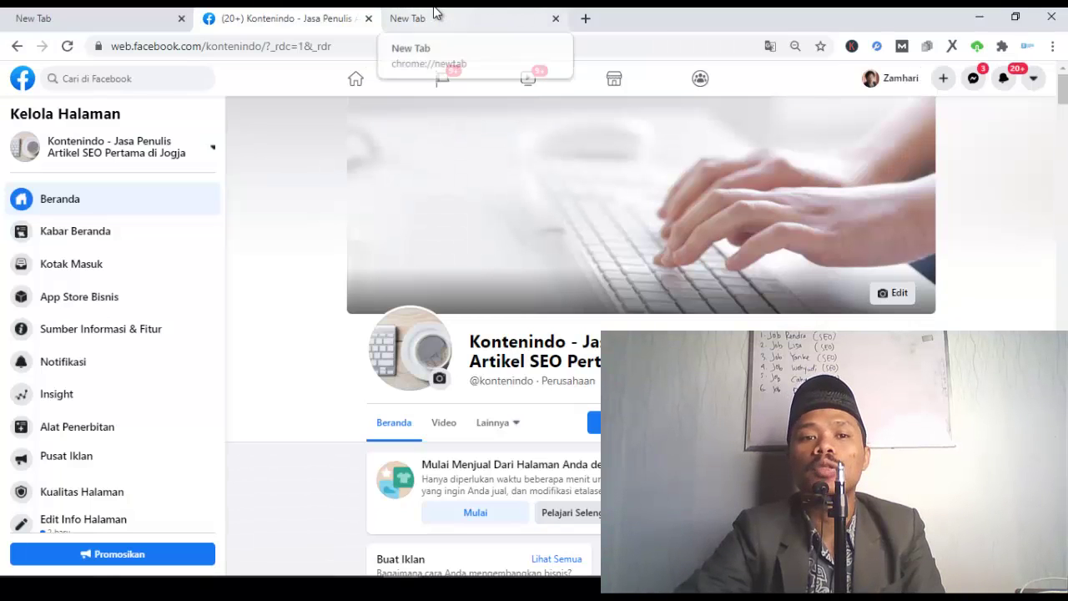
pyautogui.click(434, 12)
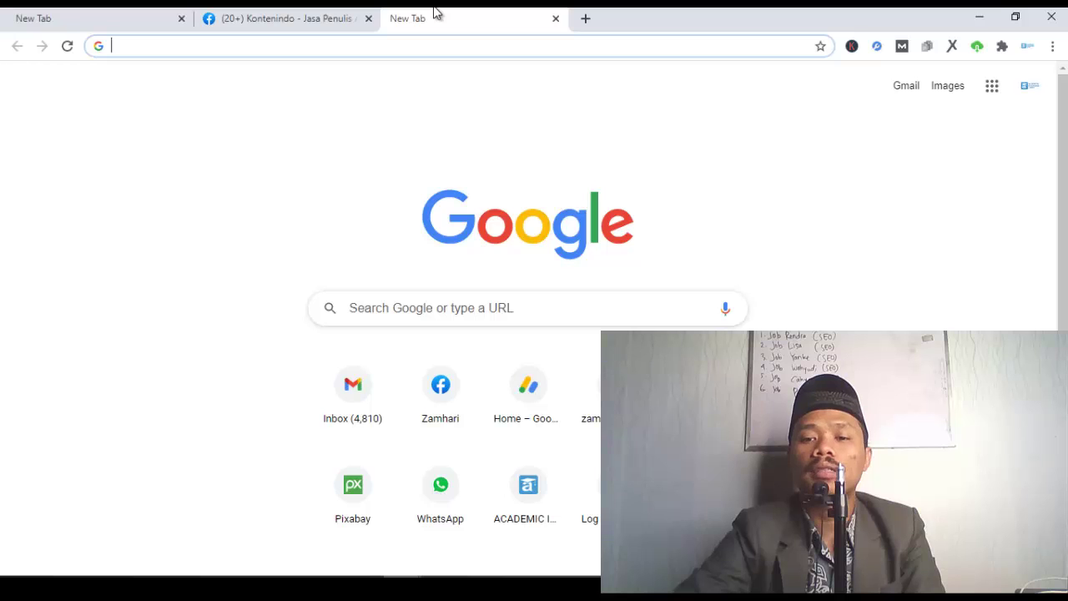
pyautogui.click(278, 11)
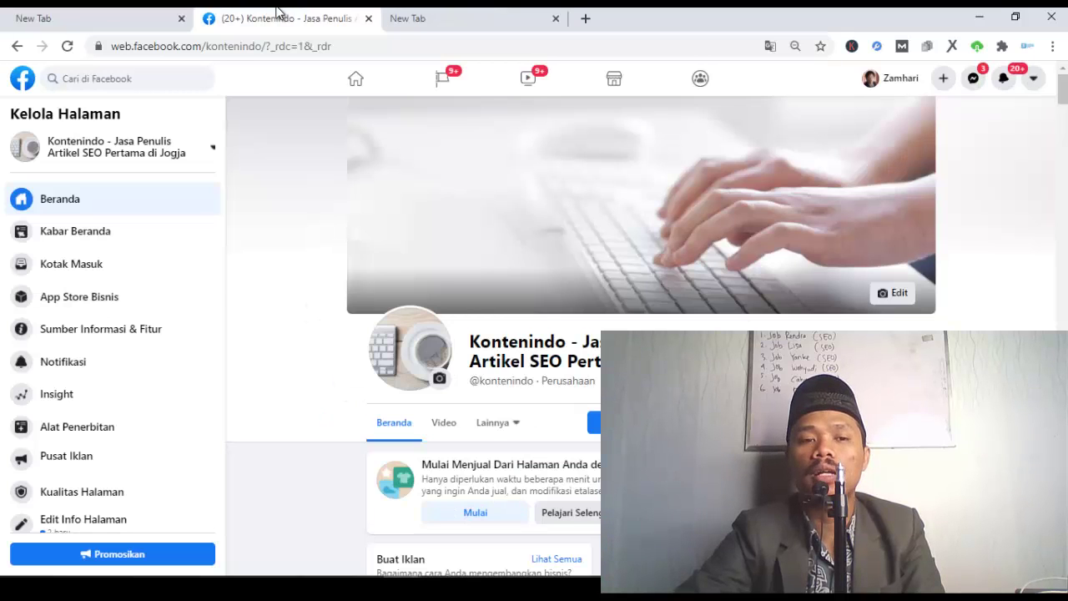
pyautogui.click(413, 13)
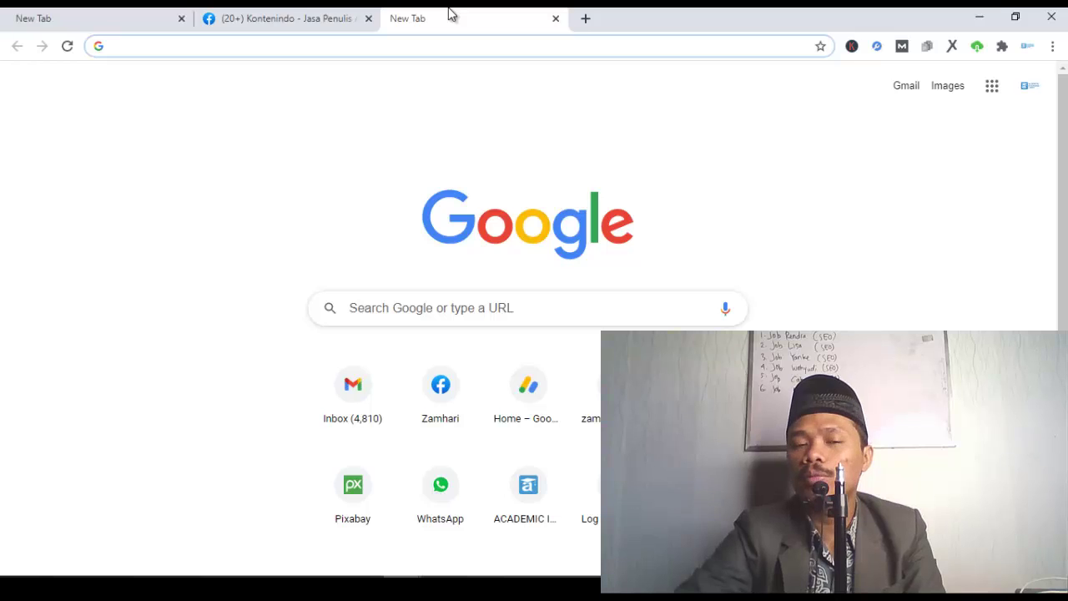
pyautogui.click(334, 17)
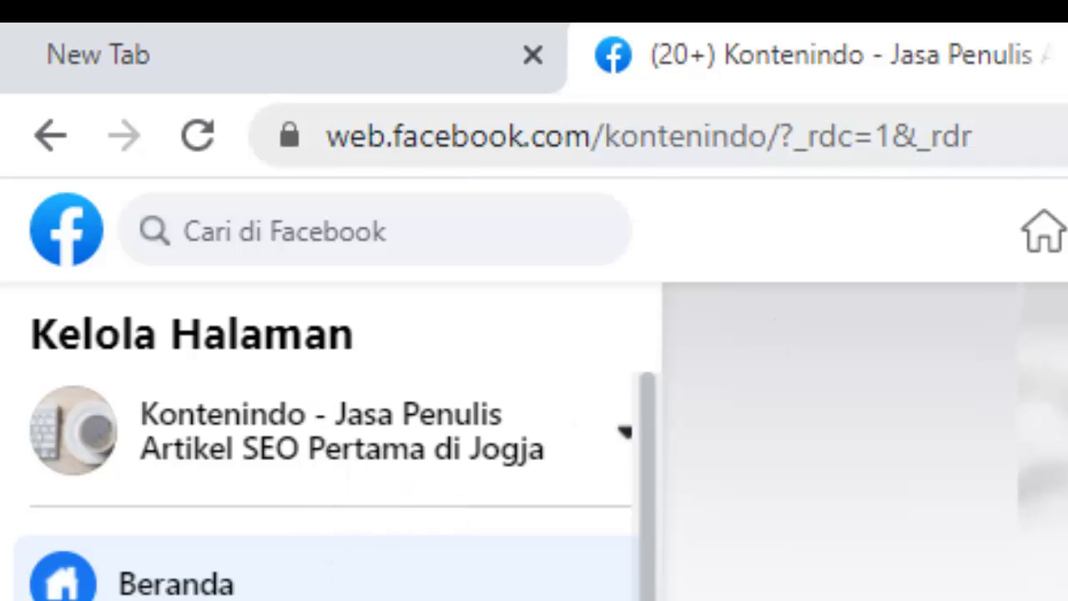
pyautogui.hotkey('ctrl', '1')
pyautogui.click(752, 52)
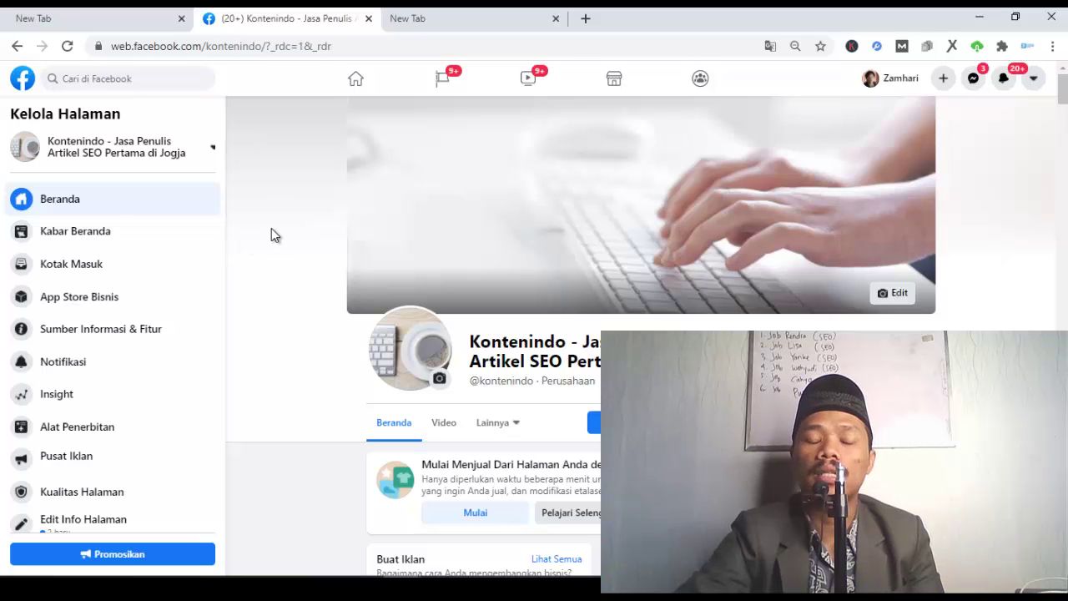
pyautogui.scroll(-10, 271, 231)
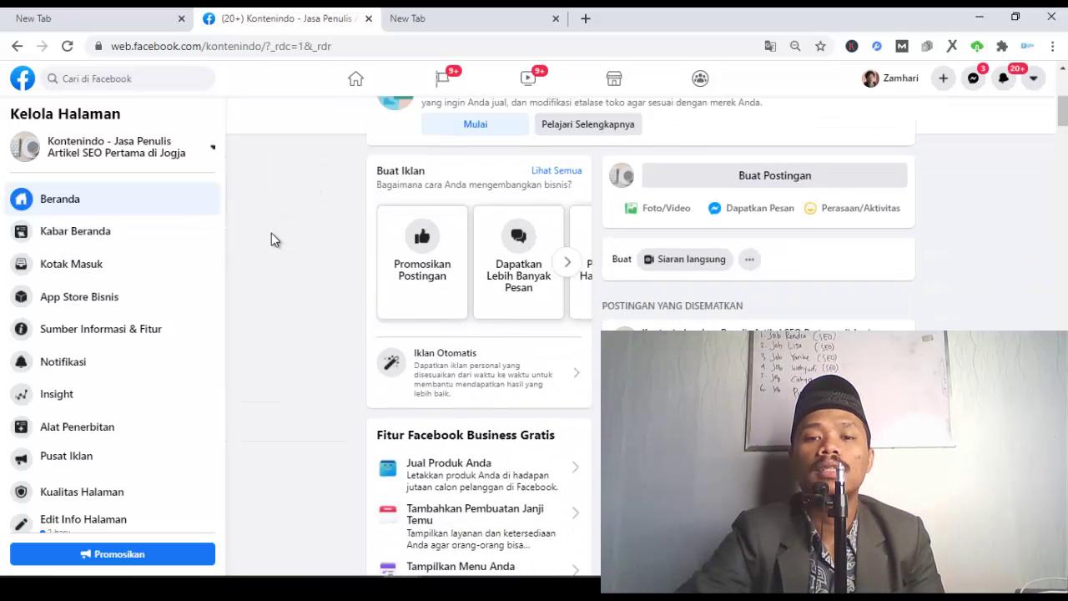
pyautogui.scroll(2, 271, 240)
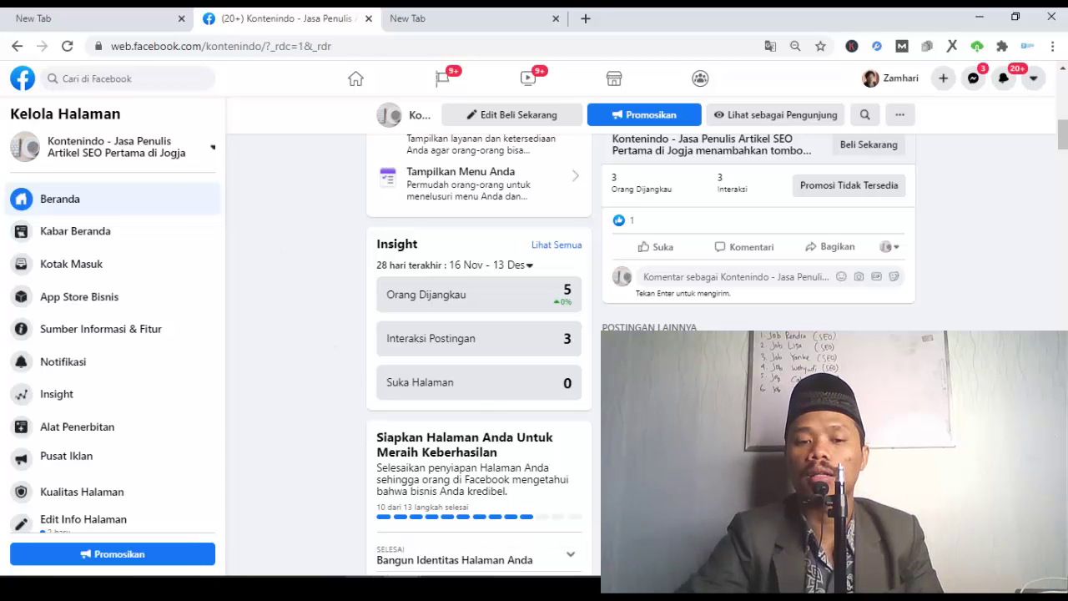
pyautogui.click(363, 586)
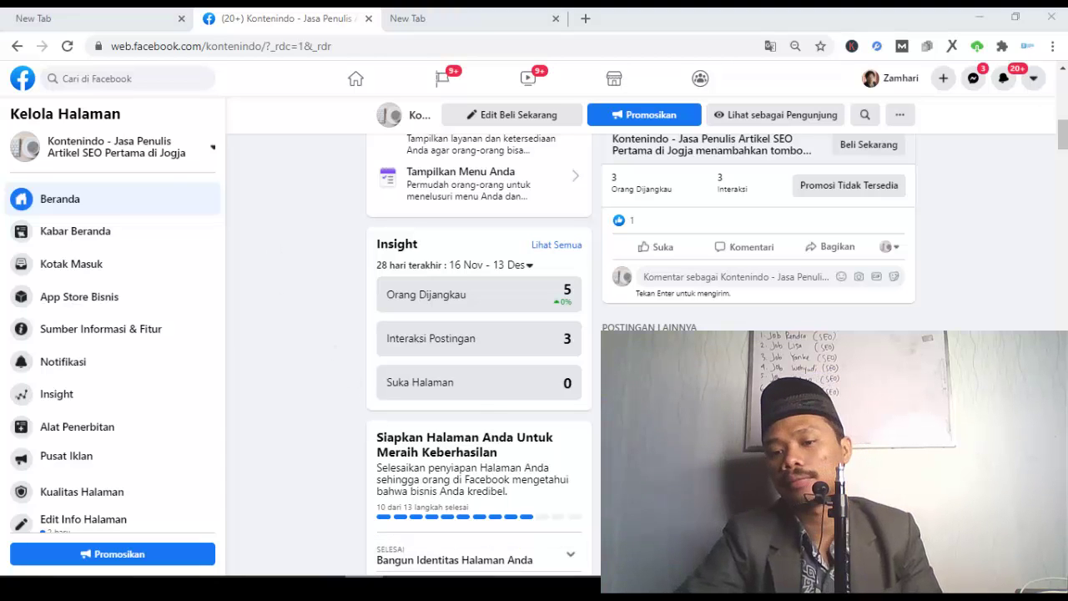